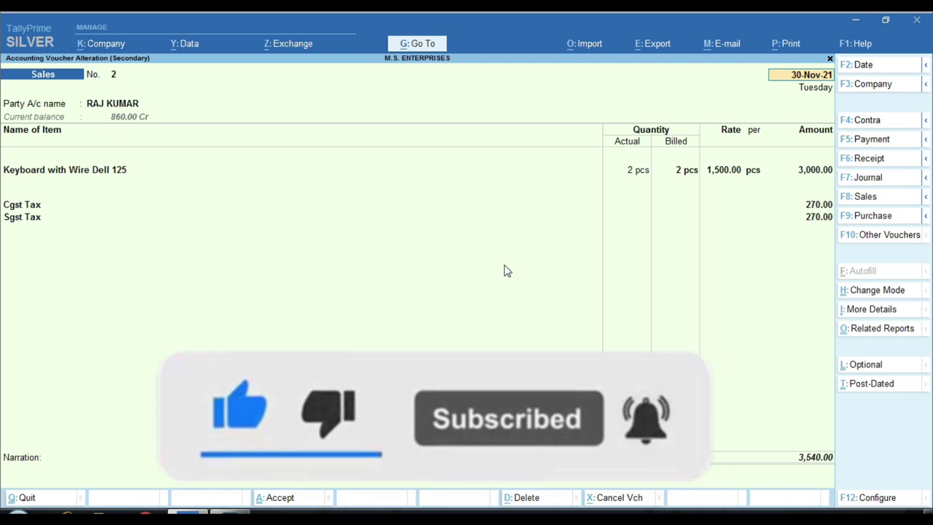
{"action": "key", "text": "Escape"}
{"action": "key", "text": "y"}
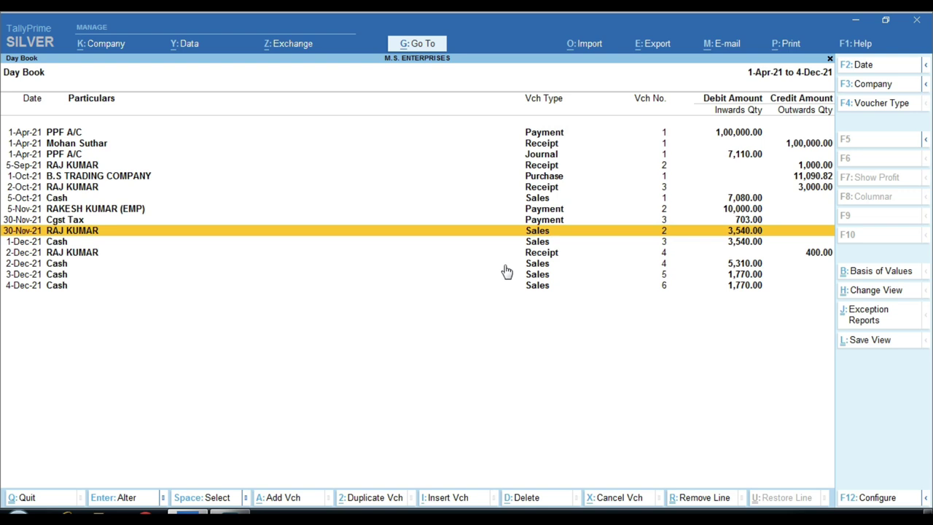
{"action": "key", "text": "Return"}
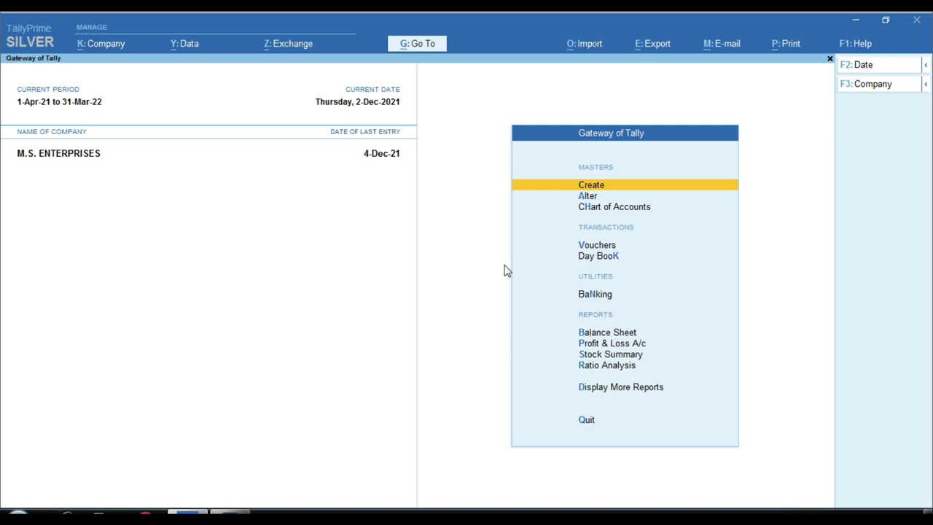
Open the Day Book for the period 1-Apr-21 to 4-Dec-21
{"action": "key", "text": "Down"}
{"action": "key", "text": "Down"}
{"action": "key", "text": "Down"}
{"action": "key", "text": "Down"}
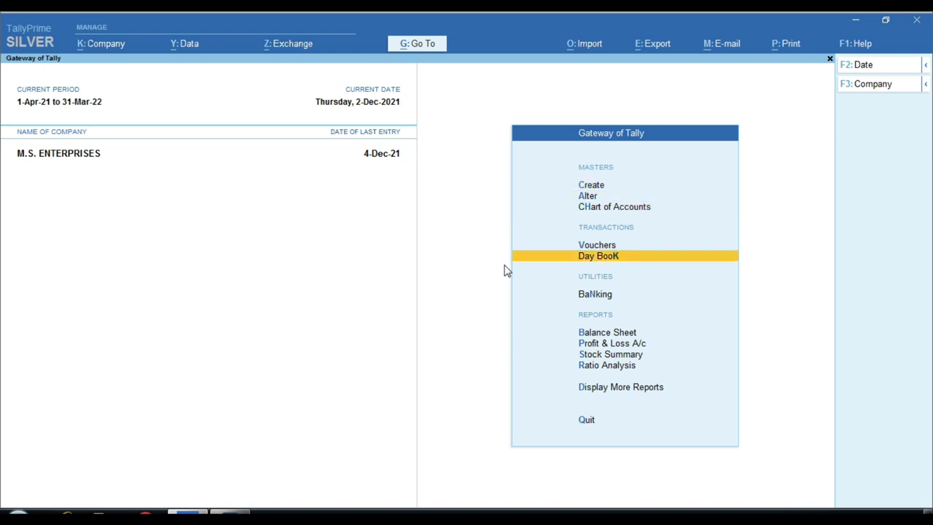
{"action": "key", "text": "Return"}
{"action": "key", "text": "F2"}
{"action": "key", "text": "BackSpace"}
{"action": "key", "text": "Return"}
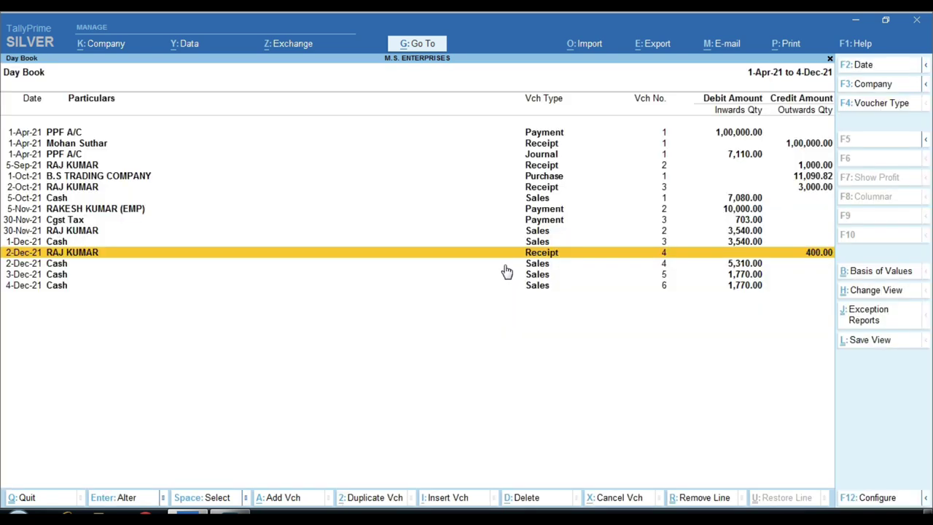
Open sales voucher no. 2 dated 30-Nov-21 from the Day Book
{"action": "key", "text": "Up"}
{"action": "key", "text": "Up"}
{"action": "key", "text": "Return"}
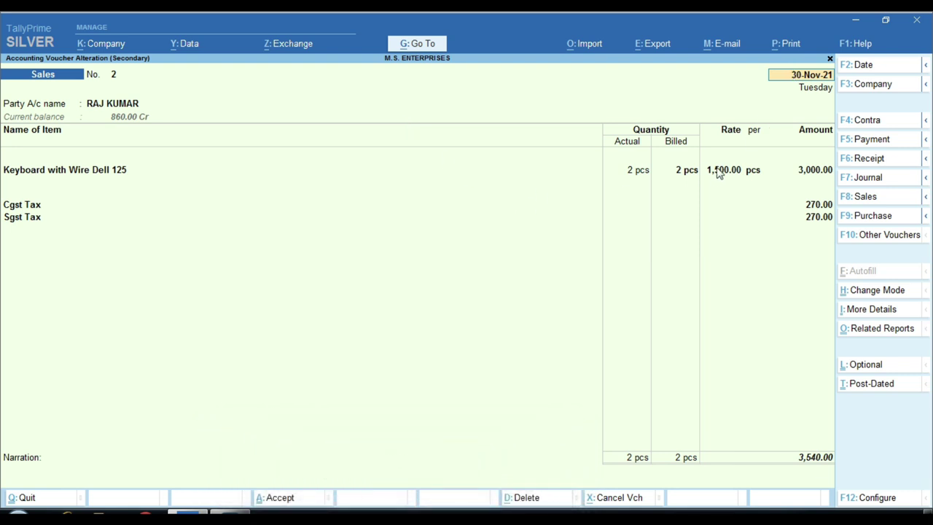
Start an export of the current sales voucher
{"action": "key", "text": "ctrl"}
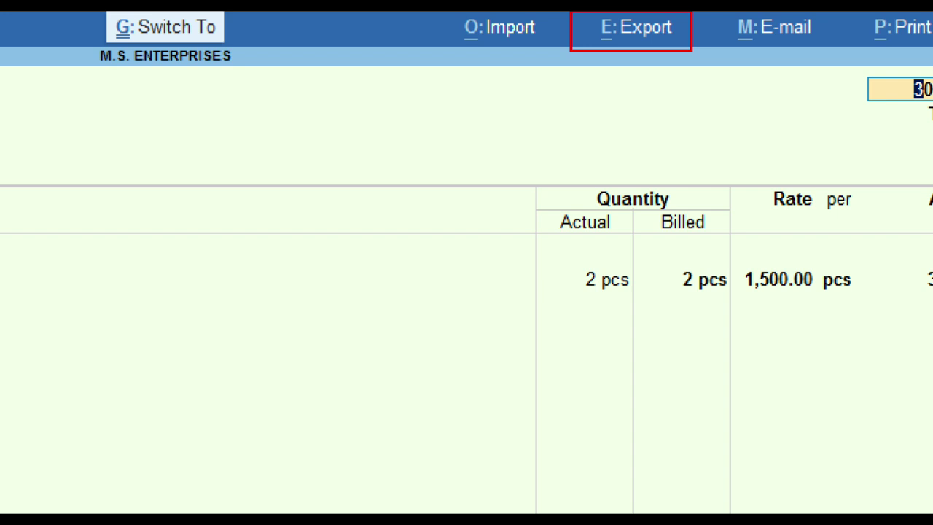
{"action": "left_click", "coordinate": [655, 26]}
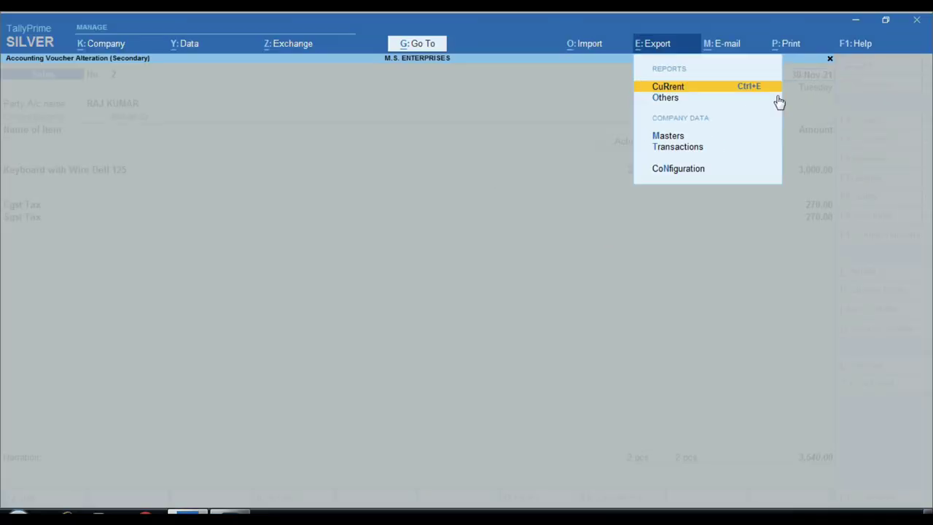
{"action": "key", "text": "Return"}
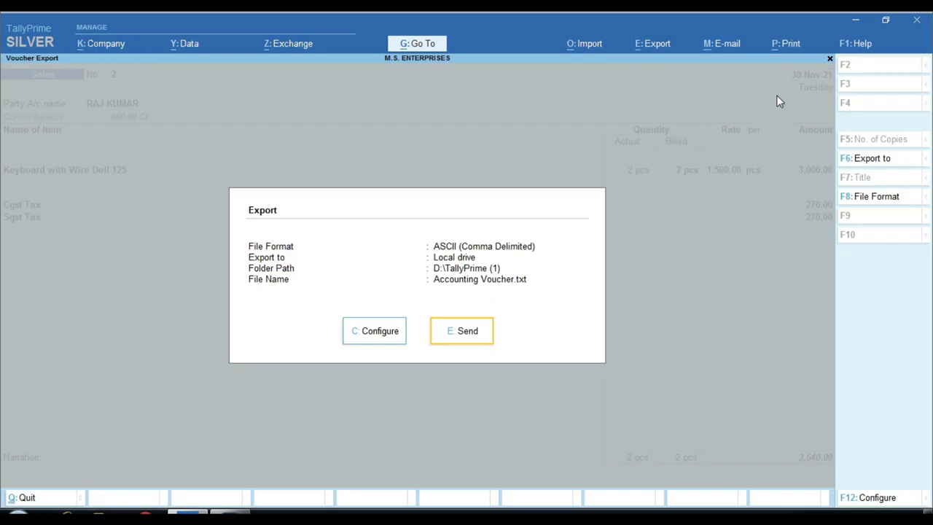
{"action": "key", "text": "ctrl"}
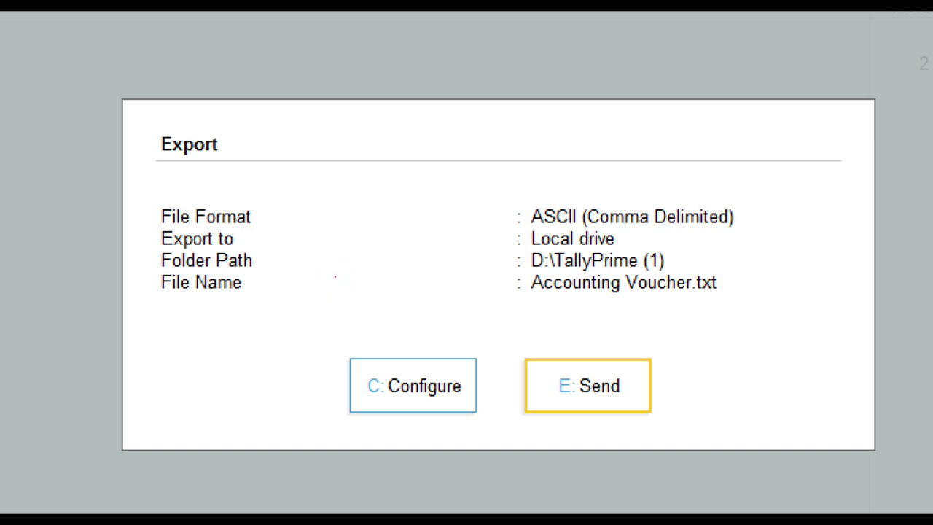
{"action": "mouse_move", "coordinate": [128, 192]}
{"action": "left_mouse_down"}
{"action": "mouse_move", "coordinate": [284, 252]}
{"action": "mouse_move", "coordinate": [804, 234]}
{"action": "left_mouse_up"}
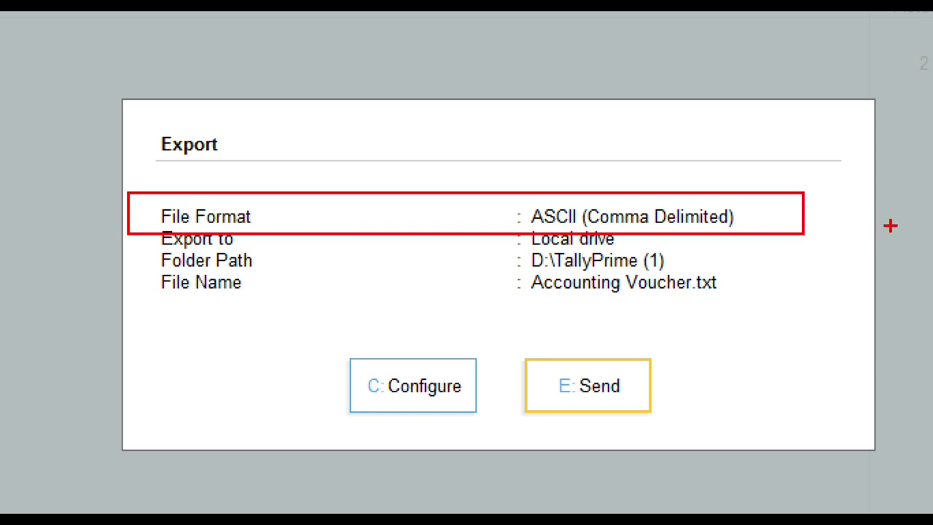
{"action": "left_click", "coordinate": [541, 244]}
{"action": "left_click_drag", "start_coordinate": [754, 215], "coordinate": [805, 173]}
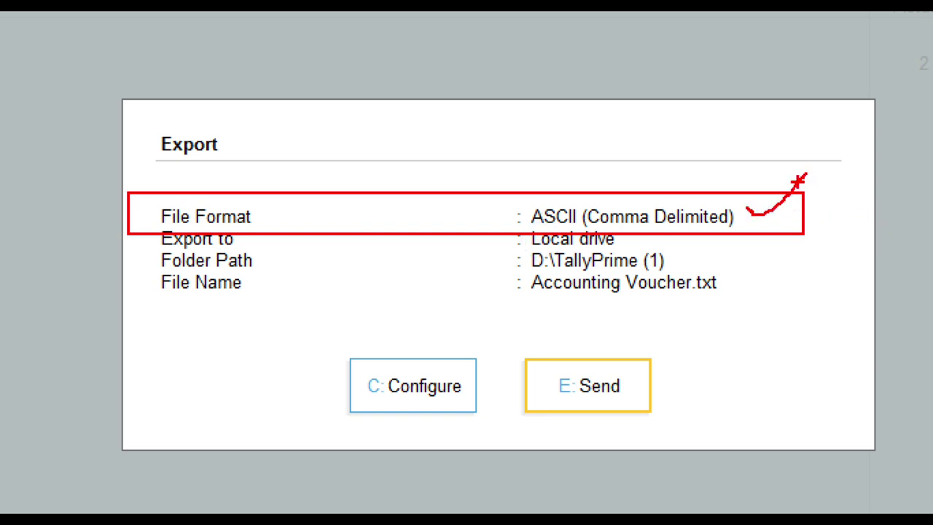
{"action": "key", "text": "Escape"}
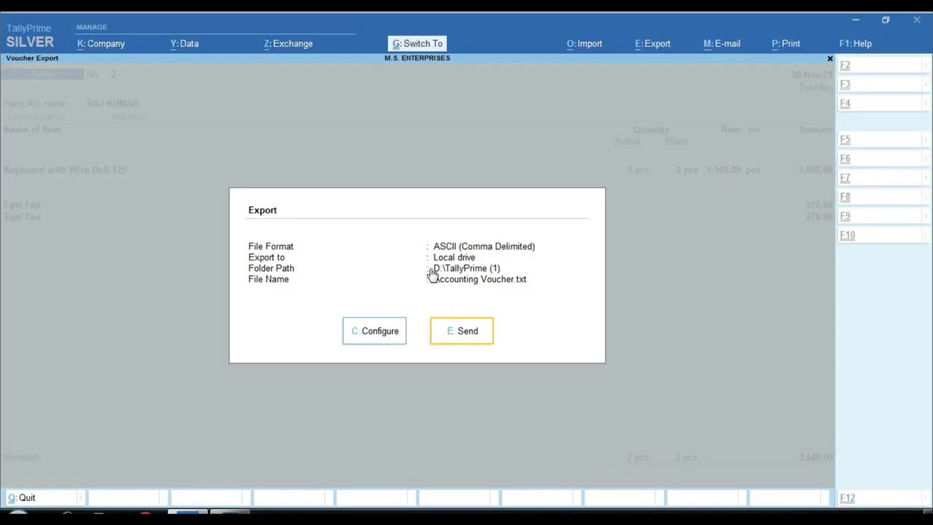
{"action": "key", "text": "ctrl+1"}
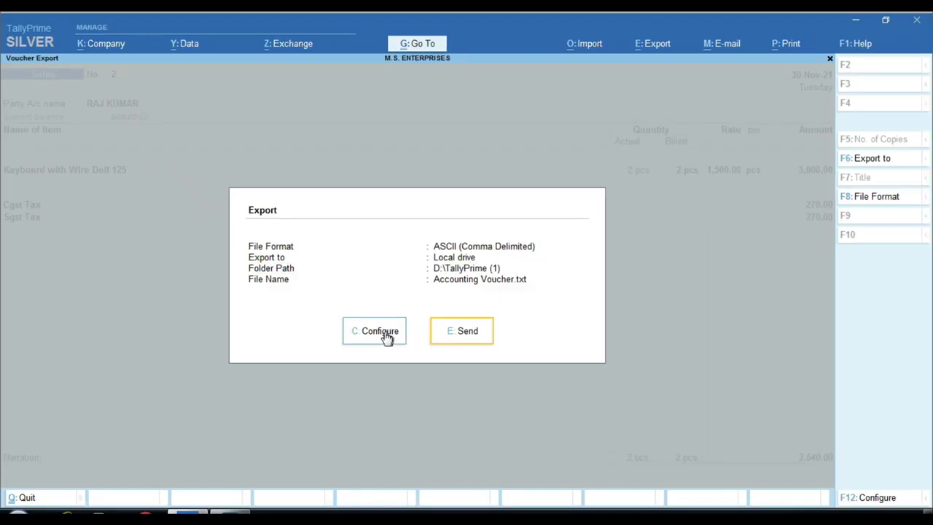
Open the export configuration of the voucher and expand the list to show more settings
{"action": "left_click", "coordinate": [383, 333]}
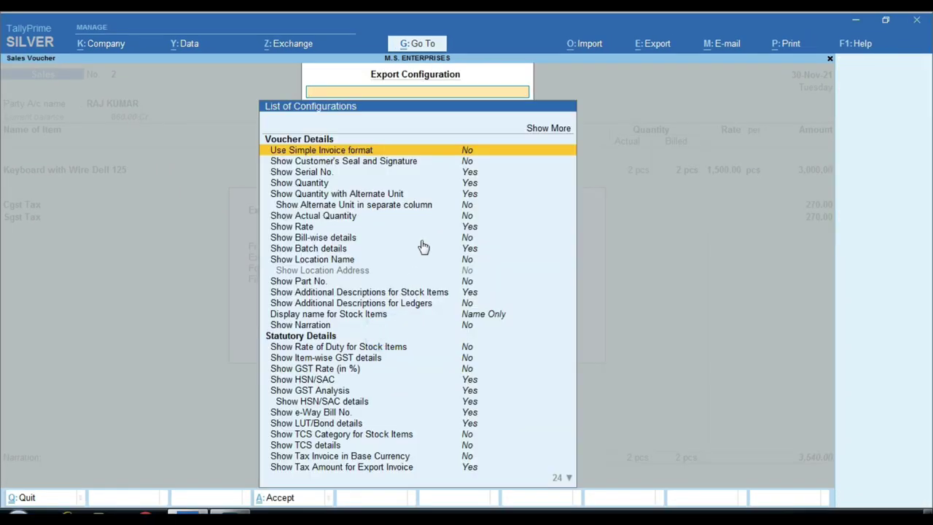
{"action": "key", "text": "Up"}
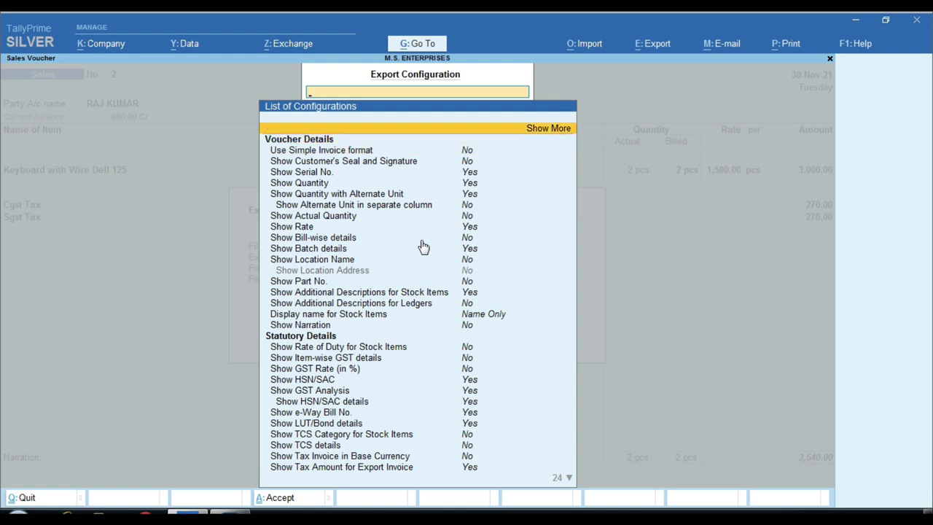
{"action": "key", "text": "Return"}
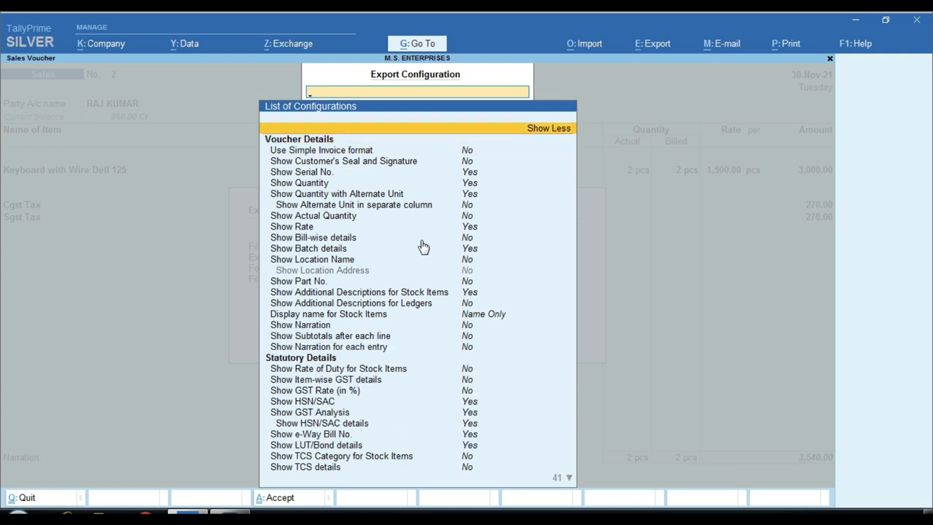
Set the file format in the export settings to PDF (Read-only document)
{"action": "key", "text": "Down"}
{"action": "key", "text": "Down"}
{"action": "key", "text": "Down"}
{"action": "key", "text": "Down"}
{"action": "key", "text": "Down"}
{"action": "key", "text": "Down"}
{"action": "key", "text": "Down"}
{"action": "key", "text": "Down"}
{"action": "key", "text": "Down"}
{"action": "key", "text": "Down"}
{"action": "key", "text": "Down"}
{"action": "key", "text": "Down"}
{"action": "key", "text": "Down"}
{"action": "key", "text": "Down"}
{"action": "key", "text": "Down"}
{"action": "key", "text": "Down"}
{"action": "key", "text": "Down"}
{"action": "key", "text": "Down"}
{"action": "key", "text": "Down"}
{"action": "key", "text": "Down"}
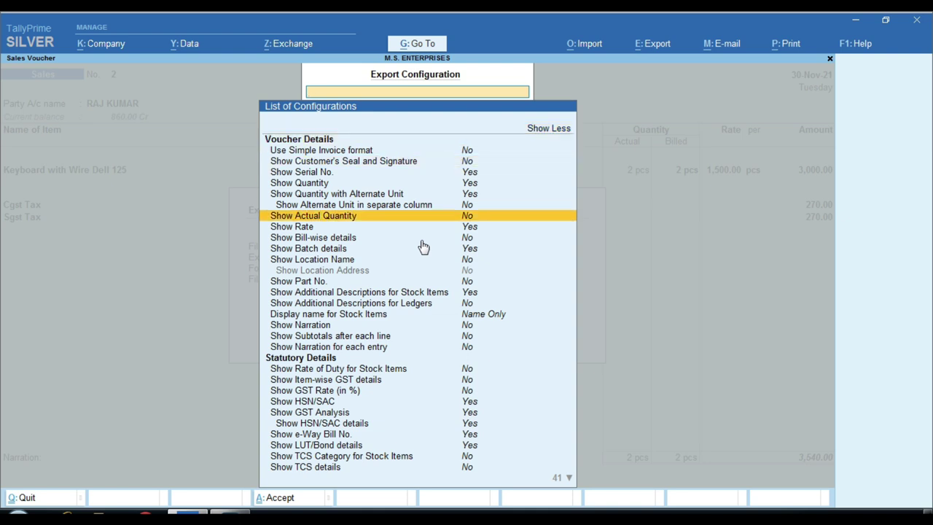
{"action": "key", "text": "Down"}
{"action": "key", "text": "Down"}
{"action": "key", "text": "Down"}
{"action": "key", "text": "Down"}
{"action": "key", "text": "Down"}
{"action": "key", "text": "Down"}
{"action": "key", "text": "Down"}
{"action": "key", "text": "Down"}
{"action": "key", "text": "Down"}
{"action": "key", "text": "Down"}
{"action": "key", "text": "Down"}
{"action": "key", "text": "Down"}
{"action": "key", "text": "Down"}
{"action": "key", "text": "Down"}
{"action": "key", "text": "Down"}
{"action": "key", "text": "Down"}
{"action": "key", "text": "Down"}
{"action": "key", "text": "Down"}
{"action": "key", "text": "Down"}
{"action": "key", "text": "Down"}
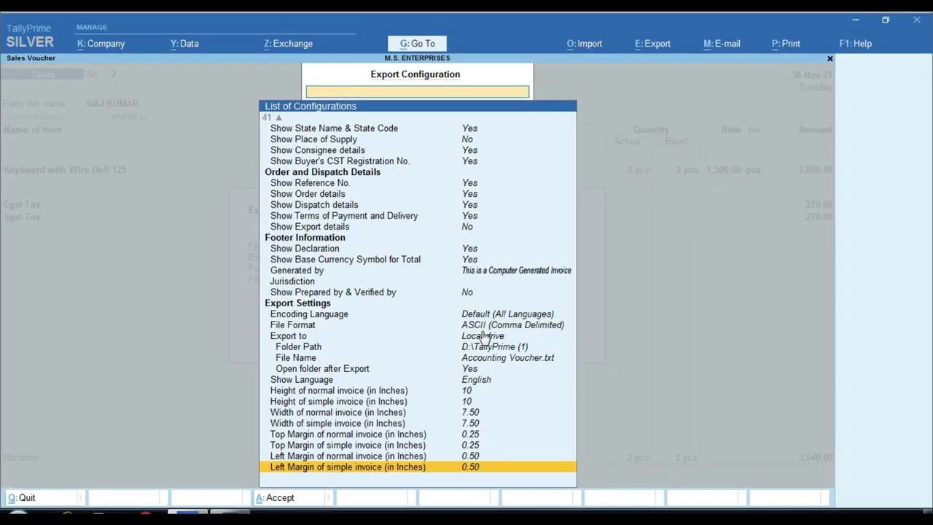
{"action": "key", "text": "Up"}
{"action": "key", "text": "Up"}
{"action": "key", "text": "Up"}
{"action": "key", "text": "Up"}
{"action": "key", "text": "Up"}
{"action": "key", "text": "Up"}
{"action": "key", "text": "Up"}
{"action": "key", "text": "Up"}
{"action": "key", "text": "Up"}
{"action": "key", "text": "Up"}
{"action": "key", "text": "Up"}
{"action": "key", "text": "Up"}
{"action": "key", "text": "Up"}
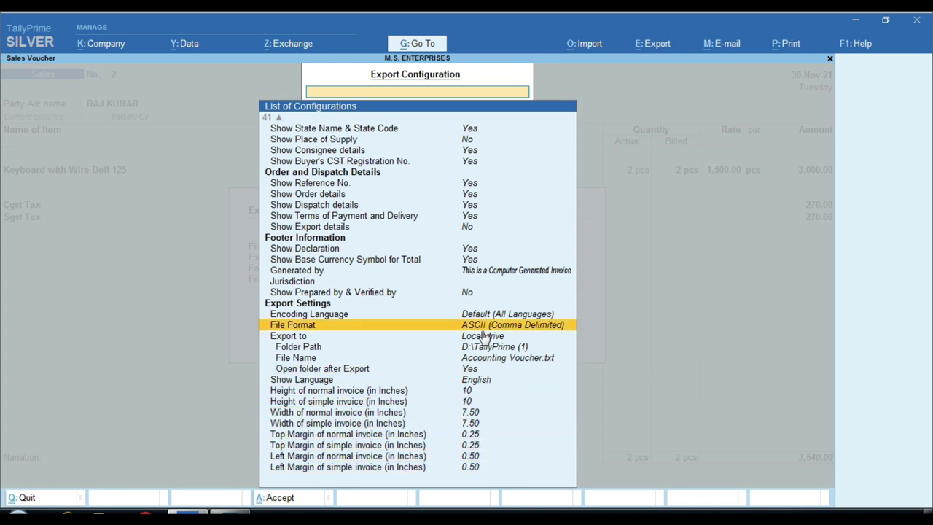
{"action": "key", "text": "Return"}
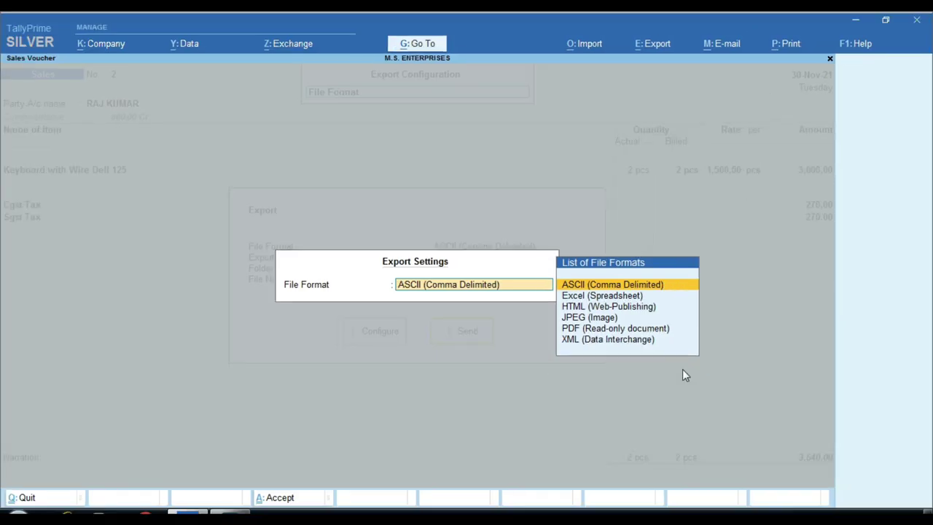
{"action": "key", "text": "Down"}
{"action": "key", "text": "Down"}
{"action": "key", "text": "Down"}
{"action": "key", "text": "Down"}
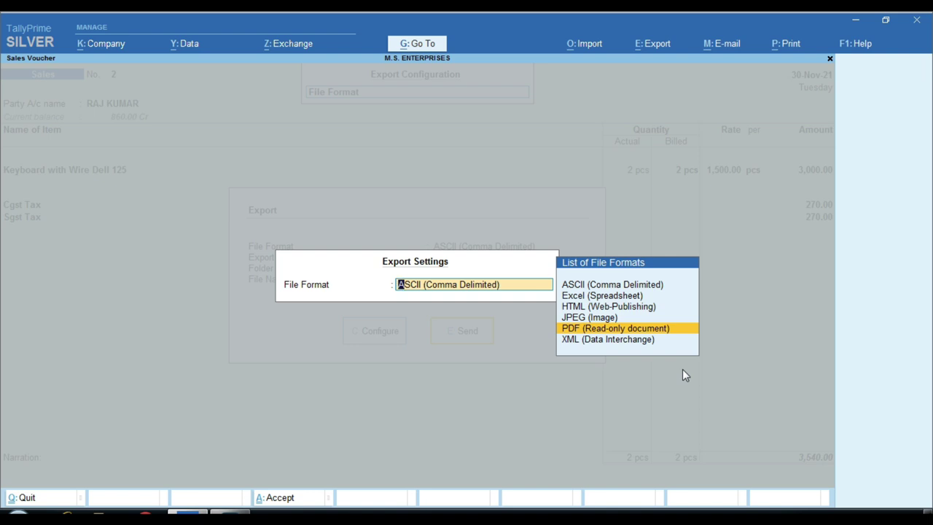
{"action": "key", "text": "Return"}
Rename the export file to the customer's name followed by "inv 2", keeping the .pdf extension
{"action": "scroll", "coordinate": [502, 423], "scroll_direction": "down", "scroll_amount": 3}
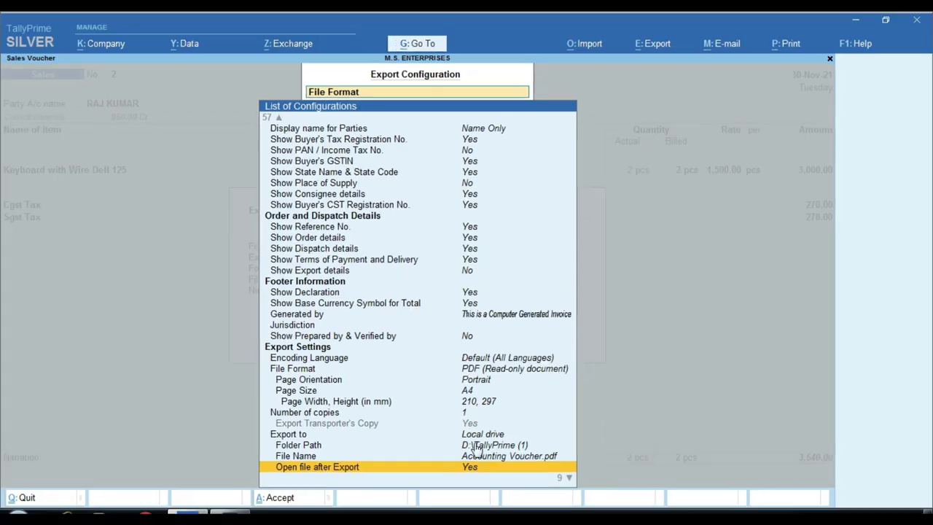
{"action": "key", "text": "Down"}
{"action": "key", "text": "Down"}
{"action": "key", "text": "Down"}
{"action": "key", "text": "Down"}
{"action": "key", "text": "Down"}
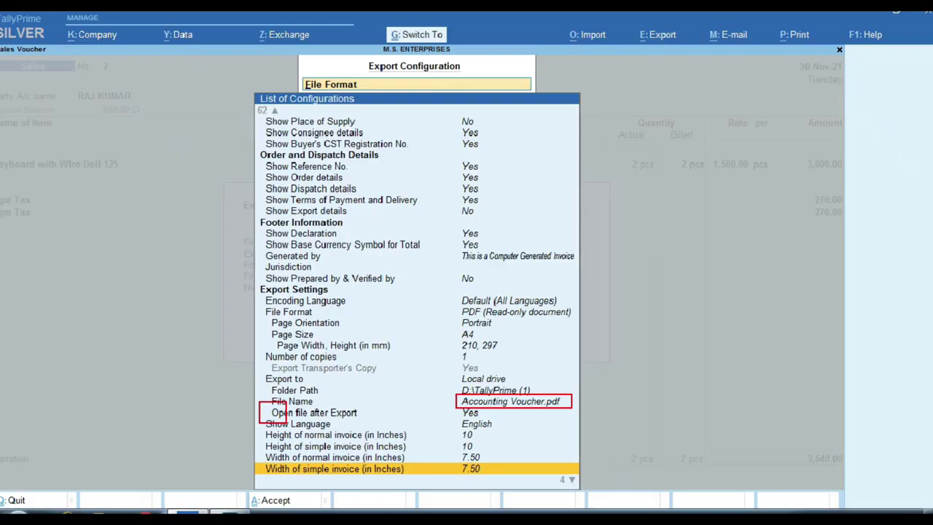
{"action": "left_click", "coordinate": [588, 400]}
{"action": "left_click", "coordinate": [522, 405]}
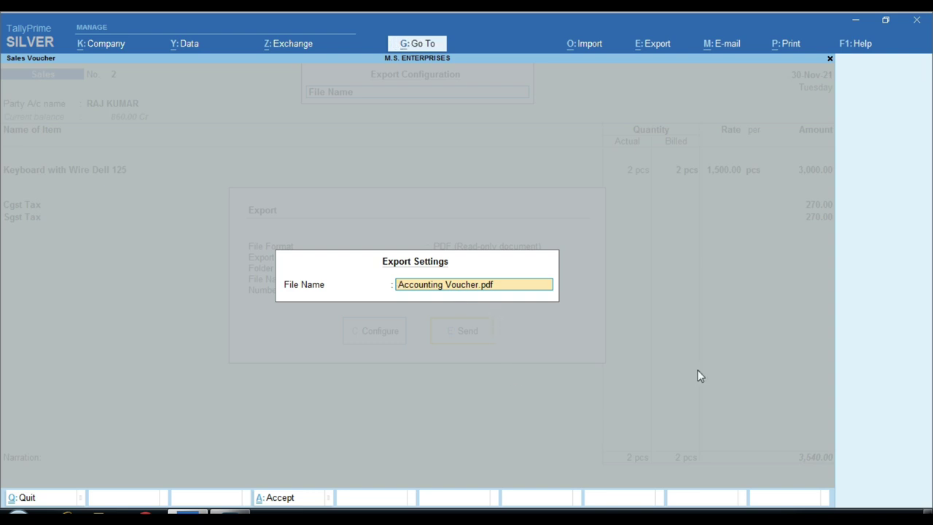
{"action": "key", "text": "Delete"}
{"action": "key", "text": "Delete"}
{"action": "key", "text": "Delete"}
{"action": "key", "text": "Delete"}
{"action": "key", "text": "Delete"}
{"action": "key", "text": "Delete"}
{"action": "key", "text": "Delete"}
{"action": "key", "text": "Delete"}
{"action": "key", "text": "Delete"}
{"action": "key", "text": "Delete"}
{"action": "key", "text": "Delete"}
{"action": "key", "text": "Delete"}
{"action": "key", "text": "Delete"}
{"action": "key", "text": "Delete"}
{"action": "key", "text": "Delete"}
{"action": "key", "text": "Delete"}
{"action": "key", "text": "Delete"}
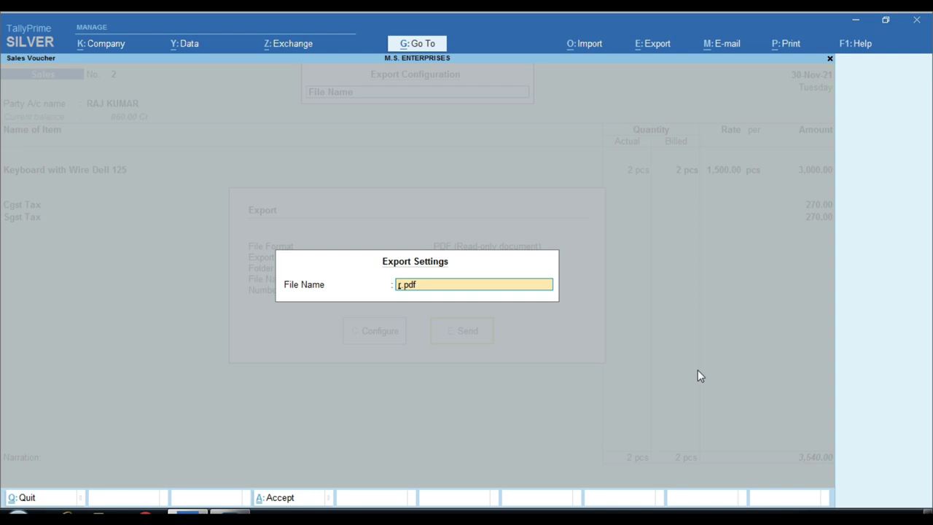
{"action": "key", "text": "Delete"}
{"action": "type", "text": "rajkumar inv 2"}
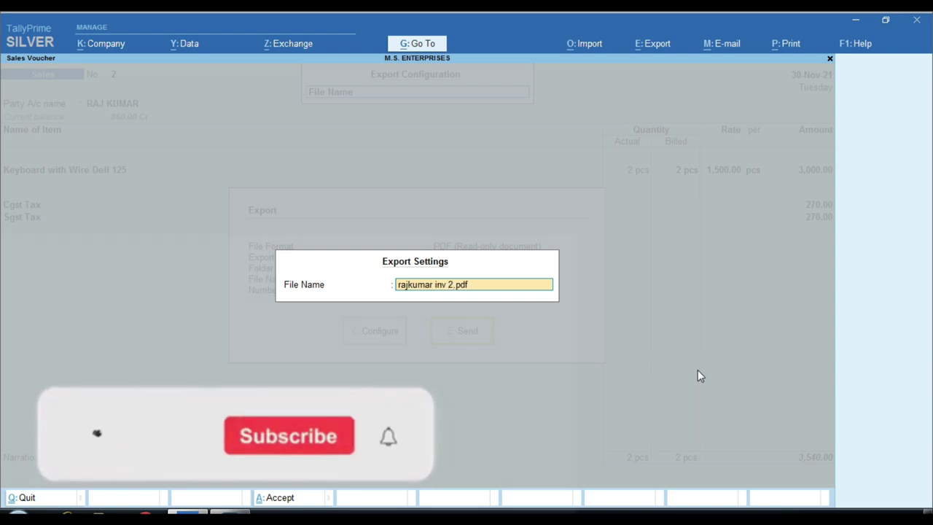
{"action": "key", "text": "Return"}
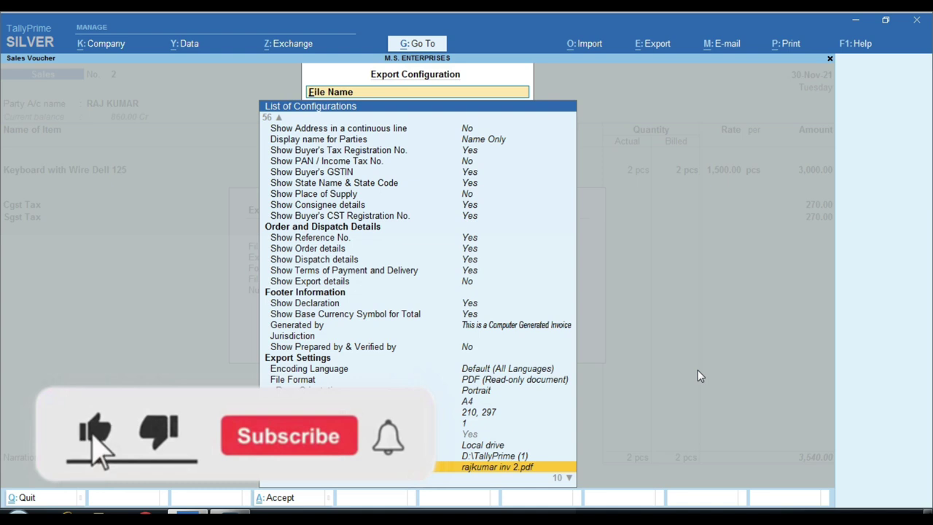
Accept the export configuration and export the voucher as a PDF to the local drive
{"action": "scroll", "coordinate": [499, 421], "scroll_direction": "down", "scroll_amount": 7}
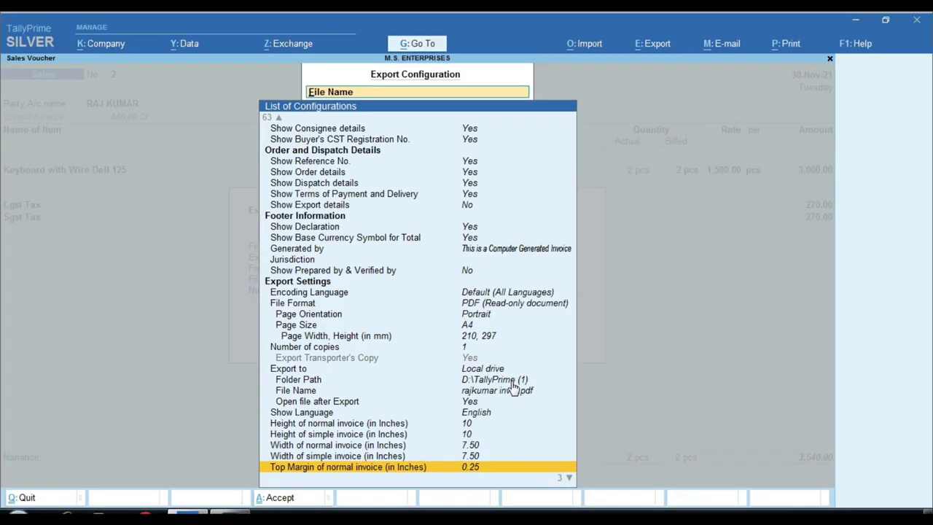
{"action": "key", "text": "ctrl+a"}
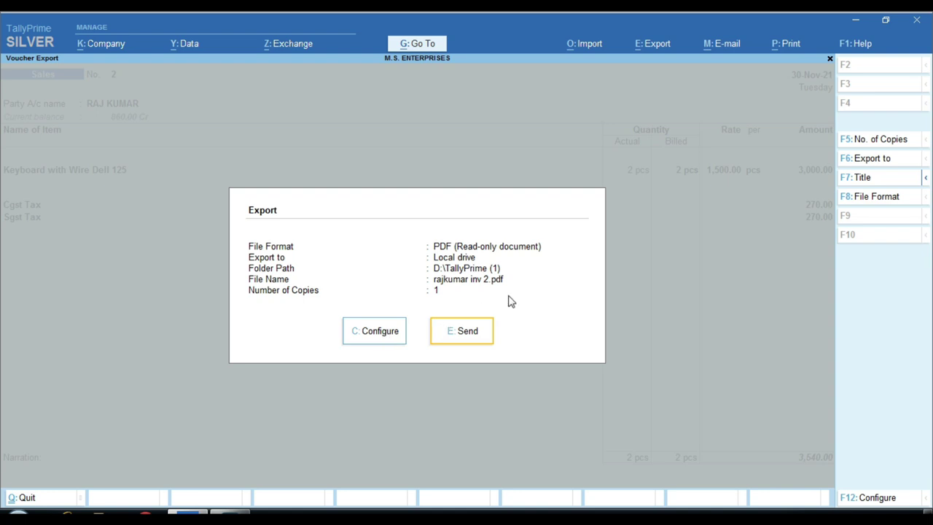
{"action": "key", "text": "ctrl"}
{"action": "left_click", "coordinate": [448, 343]}
{"action": "left_click", "coordinate": [478, 341]}
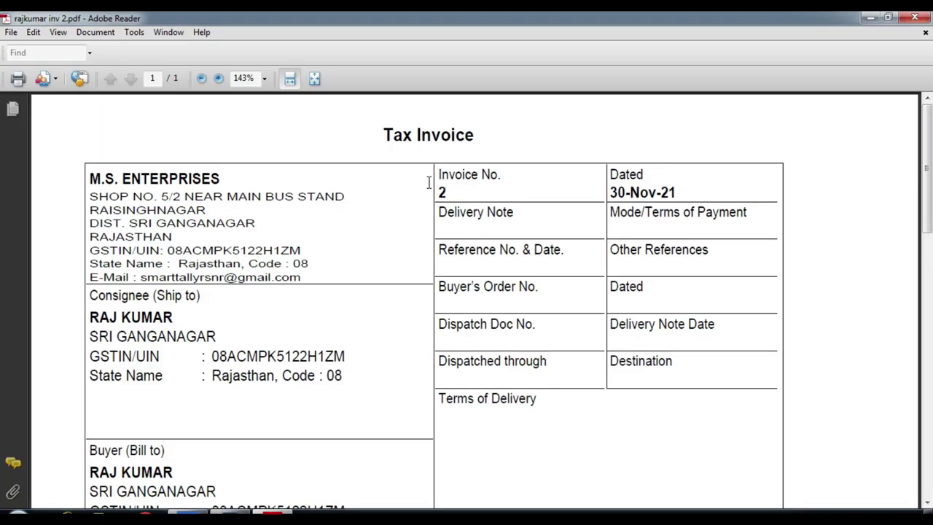
Review the exported tax invoice PDF in Adobe Reader, from the header details down to the tax summary
{"action": "scroll", "coordinate": [405, 204], "scroll_direction": "down", "scroll_amount": 3}
{"action": "scroll", "coordinate": [410, 211], "scroll_direction": "down", "scroll_amount": 9}
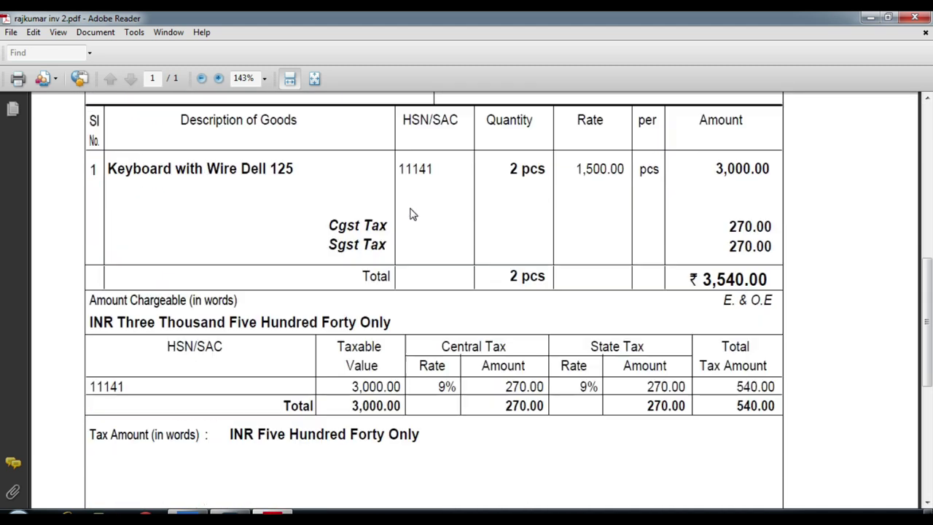
{"action": "scroll", "coordinate": [412, 213], "scroll_direction": "up", "scroll_amount": 8}
{"action": "scroll", "coordinate": [410, 213], "scroll_direction": "up", "scroll_amount": 3}
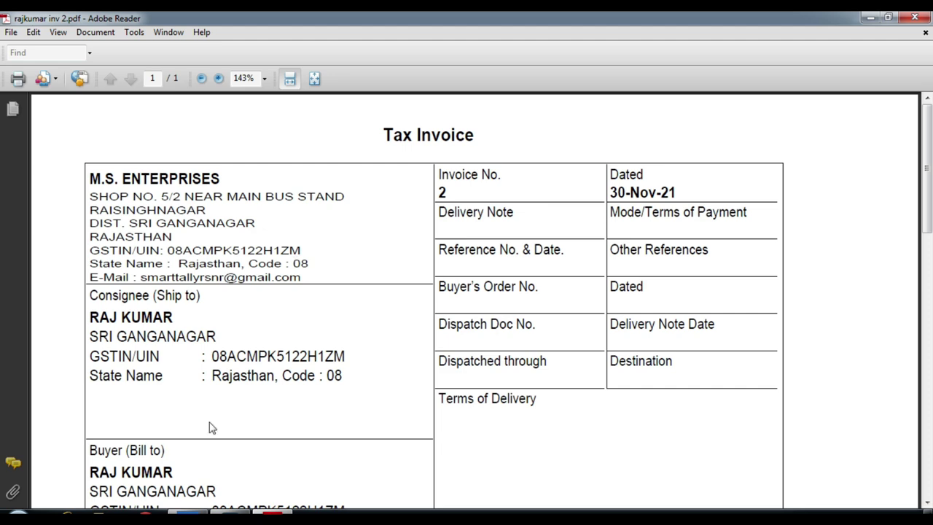
Switch back to TallyPrime and bring up the export details of the current sales voucher again
{"action": "left_click", "coordinate": [201, 514]}
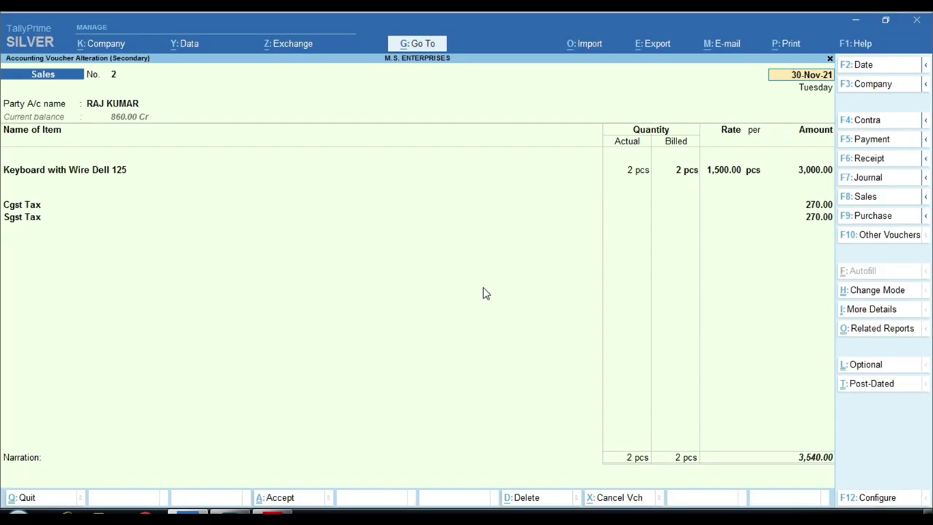
{"action": "key", "text": "ctrl"}
{"action": "key", "text": "ctrl+e"}
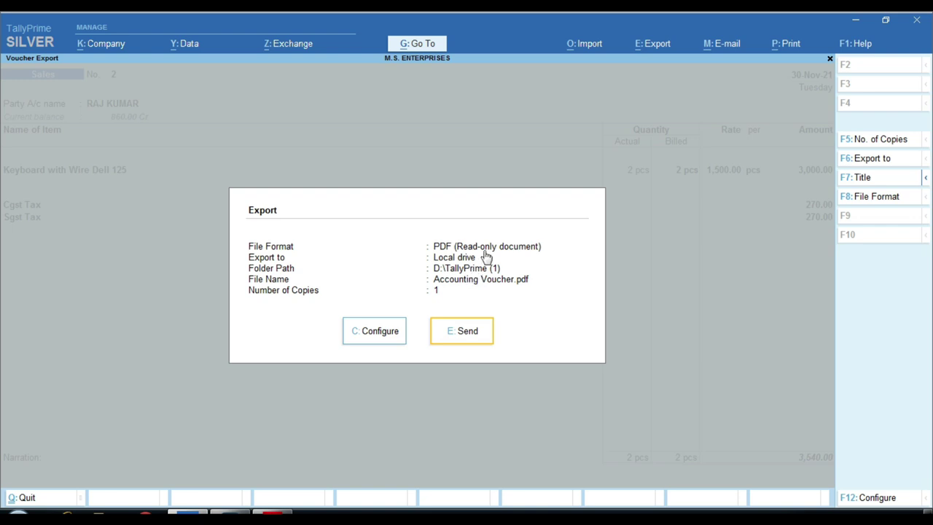
{"action": "key", "text": "ctrl"}
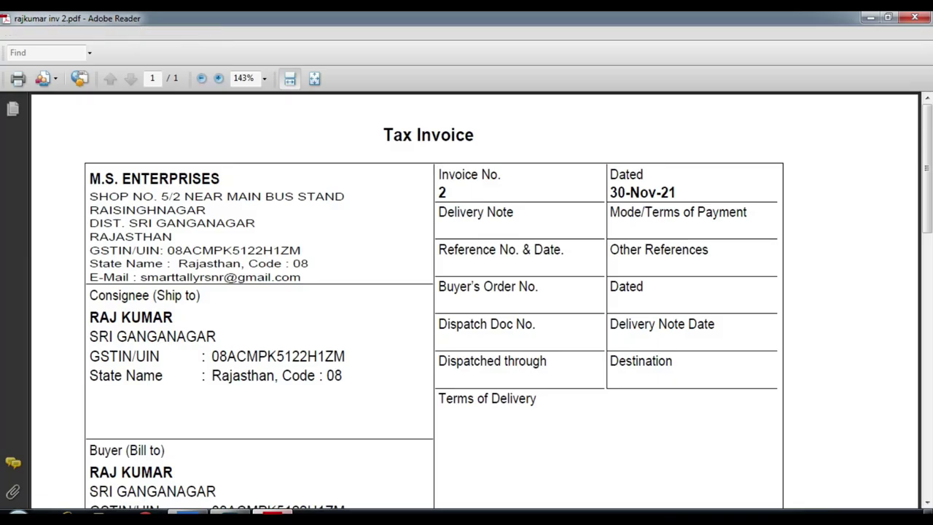
Close the PDF and locate the exported invoice in the TallyPrime (1) folder on drive D in Windows Explorer
{"action": "right_click", "coordinate": [277, 513]}
{"action": "left_click", "coordinate": [287, 483]}
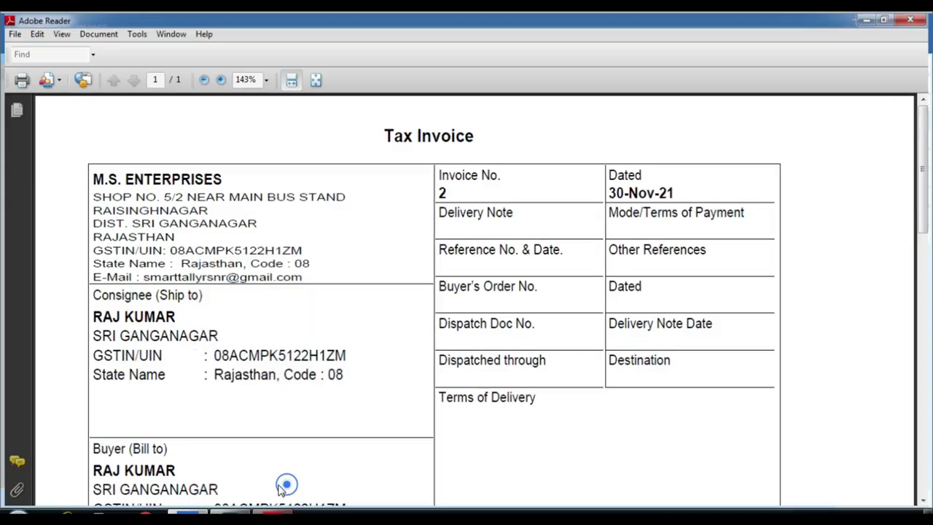
{"action": "left_click", "coordinate": [102, 513]}
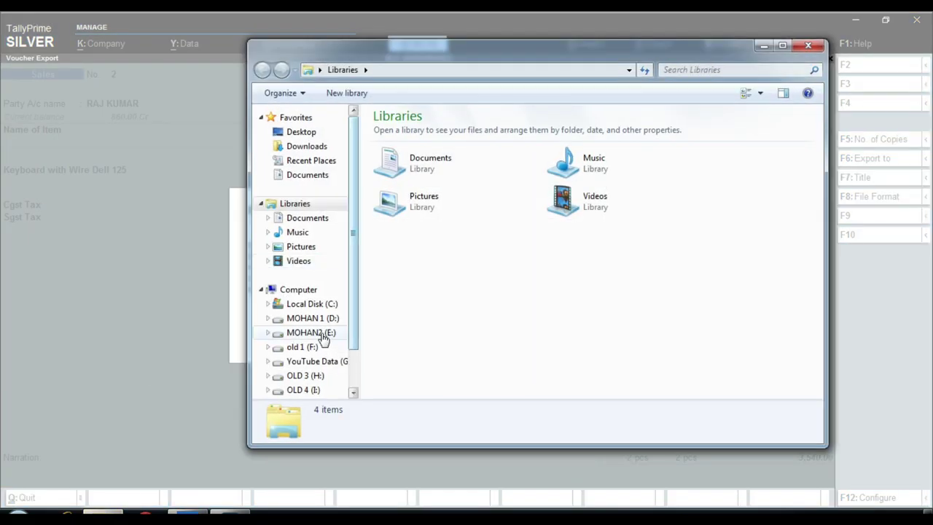
{"action": "left_click", "coordinate": [326, 324]}
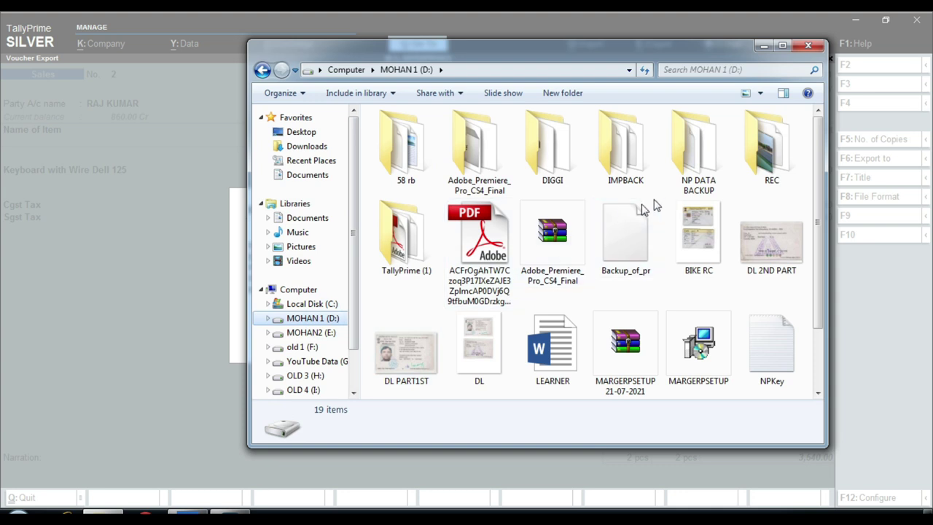
{"action": "double_click", "coordinate": [406, 234]}
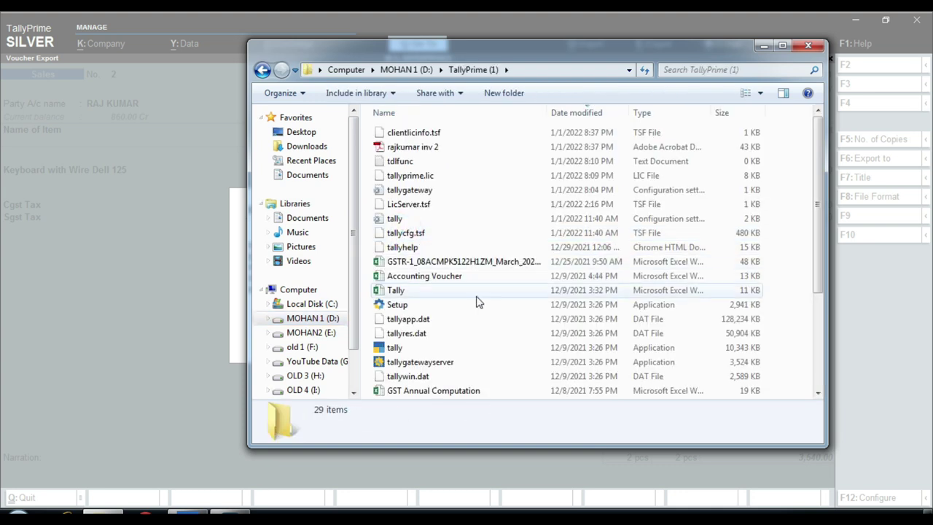
{"action": "scroll", "coordinate": [485, 332], "scroll_direction": "down", "scroll_amount": 4}
{"action": "scroll", "coordinate": [482, 312], "scroll_direction": "up", "scroll_amount": 3}
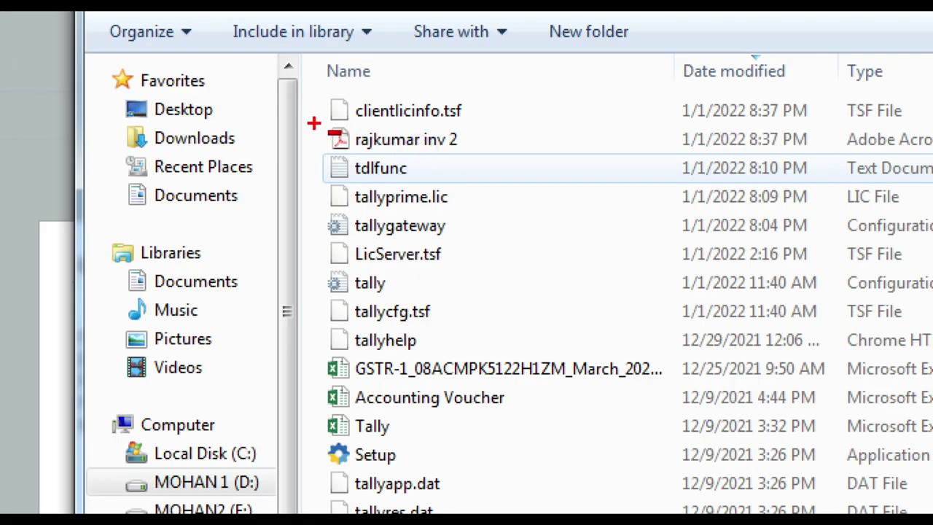
{"action": "left_click_drag", "start_coordinate": [348, 132], "coordinate": [472, 154]}
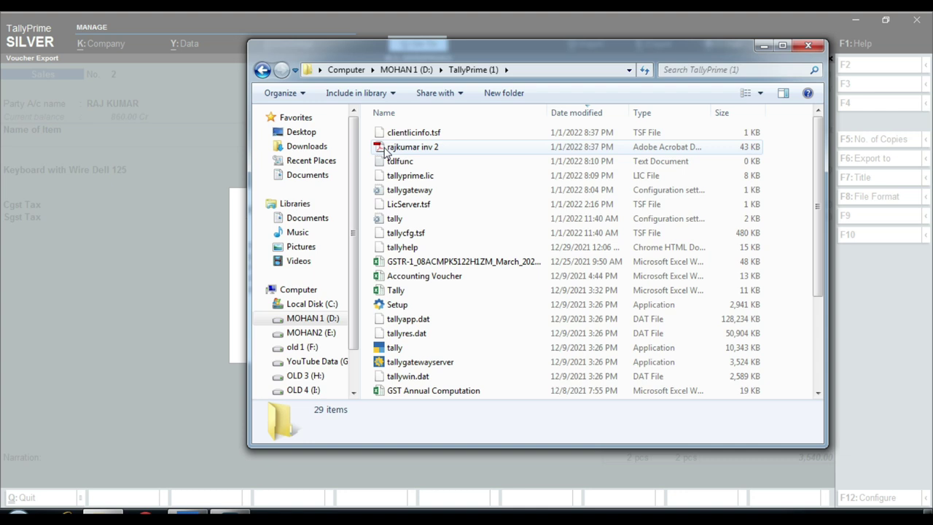
Switch back to TallyPrime and set the sales voucher's export file format to JPEG (Image) in the export configuration
{"action": "left_click", "coordinate": [180, 292]}
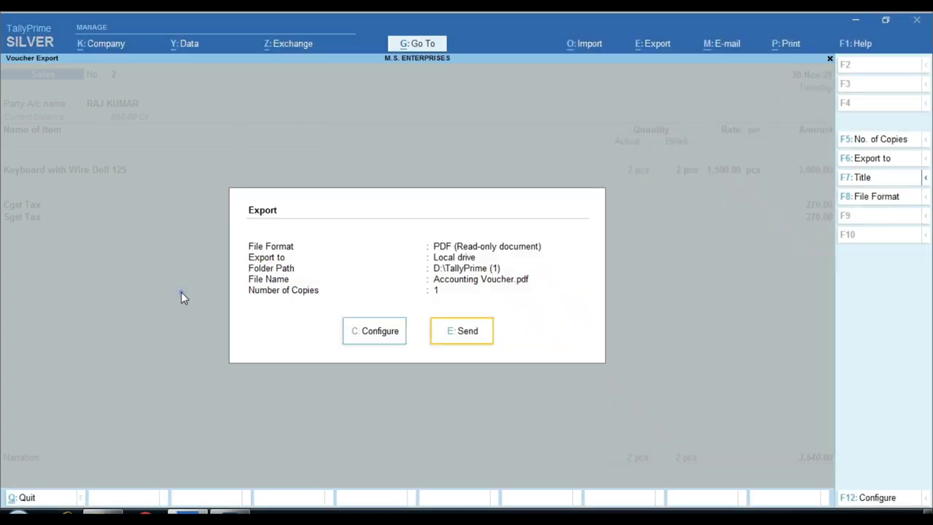
{"action": "left_click", "coordinate": [390, 338]}
{"action": "key", "text": "Down"}
{"action": "key", "text": "Down"}
{"action": "key", "text": "Down"}
{"action": "key", "text": "Down"}
{"action": "key", "text": "Down"}
{"action": "key", "text": "Down"}
{"action": "key", "text": "Down"}
{"action": "key", "text": "Down"}
{"action": "key", "text": "Down"}
{"action": "key", "text": "Down"}
{"action": "key", "text": "Down"}
{"action": "key", "text": "Down"}
{"action": "key", "text": "Down"}
{"action": "key", "text": "Down"}
{"action": "key", "text": "Down"}
{"action": "key", "text": "Down"}
{"action": "key", "text": "Down"}
{"action": "key", "text": "Down"}
{"action": "key", "text": "Down"}
{"action": "key", "text": "Down"}
{"action": "key", "text": "Down"}
{"action": "key", "text": "Down"}
{"action": "key", "text": "Down"}
{"action": "key", "text": "Down"}
{"action": "key", "text": "Down"}
{"action": "key", "text": "Down"}
{"action": "key", "text": "Down"}
{"action": "key", "text": "Down"}
{"action": "key", "text": "Down"}
{"action": "key", "text": "Down"}
{"action": "key", "text": "Down"}
{"action": "key", "text": "Down"}
{"action": "key", "text": "Down"}
{"action": "key", "text": "Down"}
{"action": "key", "text": "Down"}
{"action": "key", "text": "Down"}
{"action": "key", "text": "Down"}
{"action": "key", "text": "Down"}
{"action": "key", "text": "Up"}
{"action": "key", "text": "Up"}
{"action": "key", "text": "Up"}
{"action": "key", "text": "Up"}
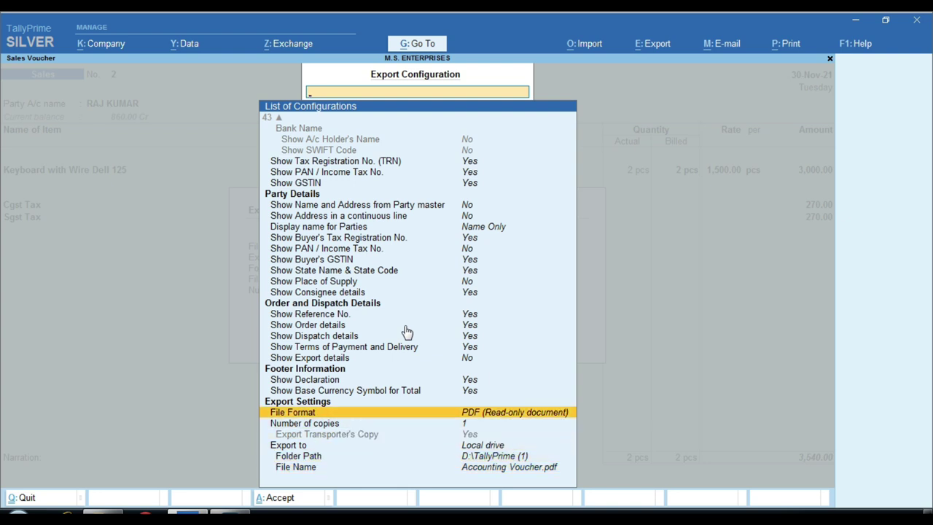
{"action": "key", "text": "Return"}
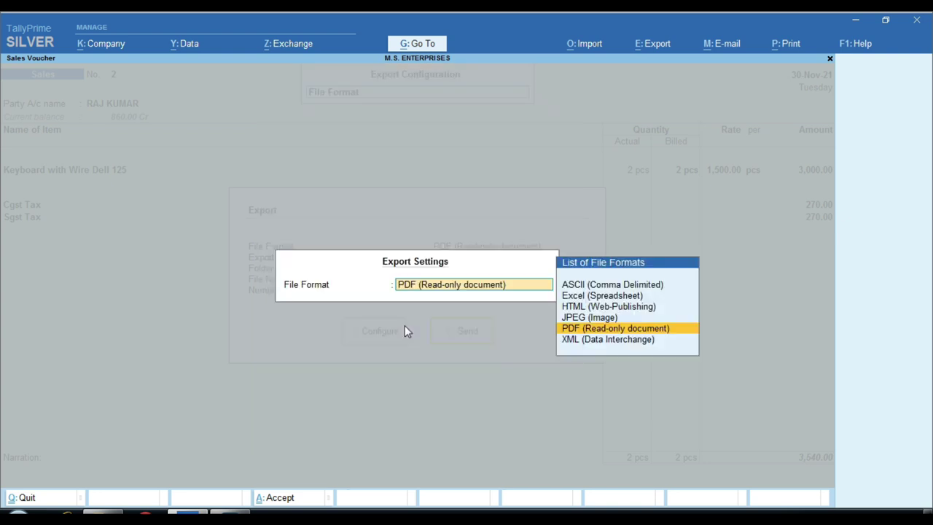
{"action": "key", "text": "Up"}
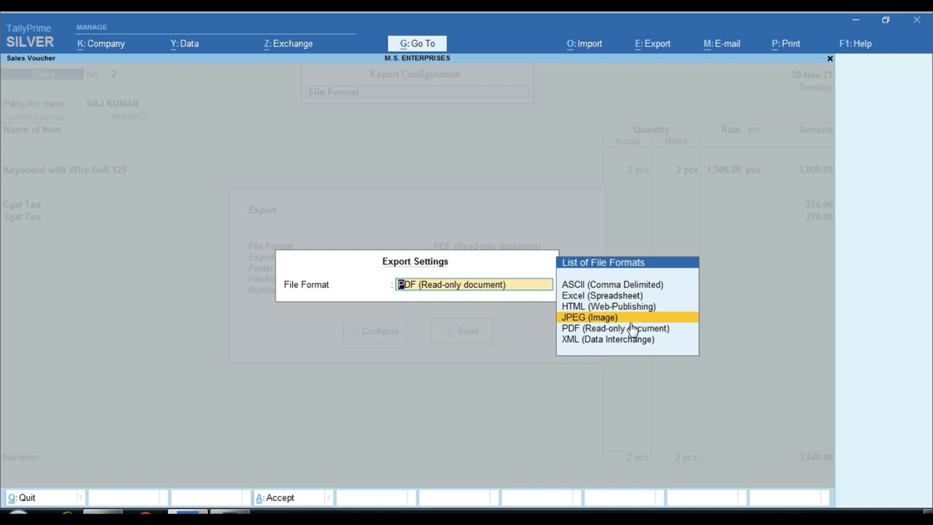
{"action": "key", "text": "Return"}
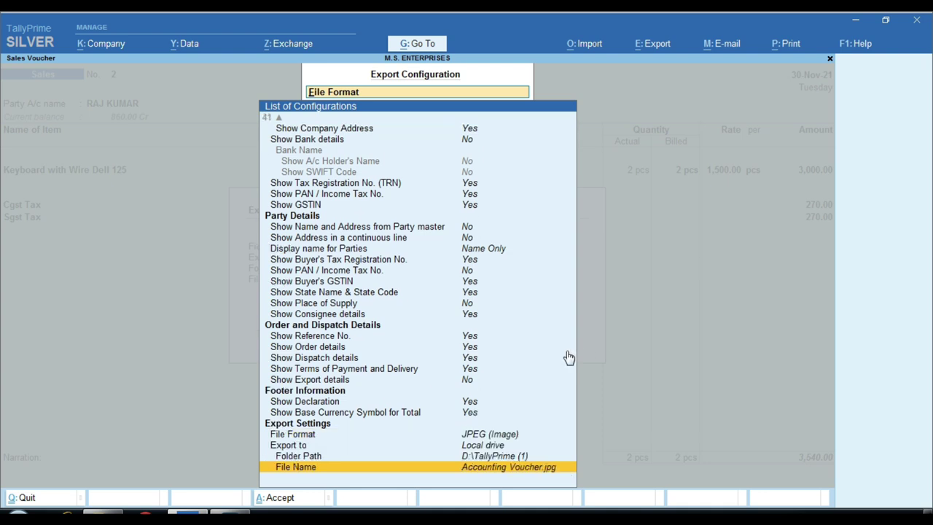
Rename the export file to the customer's name followed by "bill no2", keeping the .jpg extension
{"action": "key", "text": "Return"}
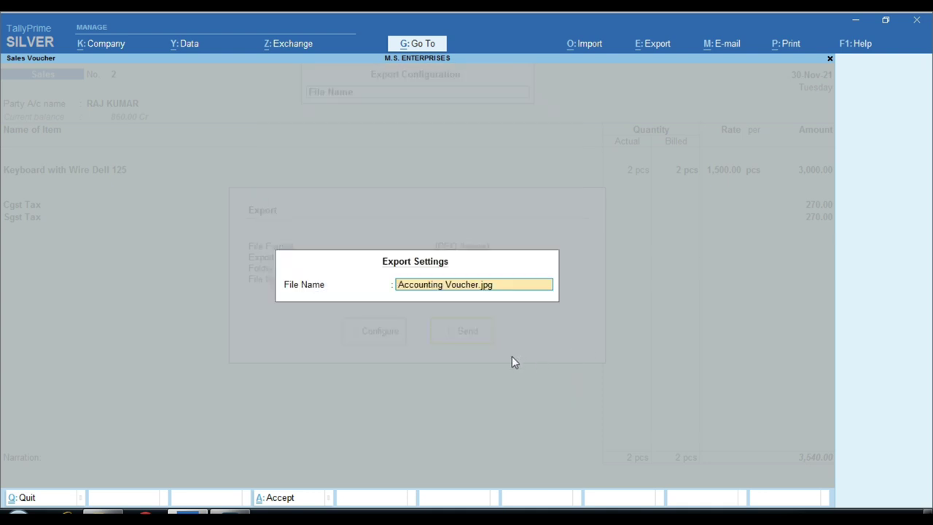
{"action": "key", "text": "Delete"}
{"action": "key", "text": "Delete"}
{"action": "key", "text": "Delete"}
{"action": "key", "text": "Delete"}
{"action": "key", "text": "Delete"}
{"action": "key", "text": "Delete"}
{"action": "key", "text": "Delete"}
{"action": "key", "text": "Delete"}
{"action": "key", "text": "Delete"}
{"action": "key", "text": "Delete"}
{"action": "key", "text": "Delete"}
{"action": "key", "text": "Delete"}
{"action": "key", "text": "Delete"}
{"action": "key", "text": "Delete"}
{"action": "key", "text": "Delete"}
{"action": "key", "text": "Delete"}
{"action": "key", "text": "Delete"}
{"action": "key", "text": "Delete"}
{"action": "type", "text": "r"}
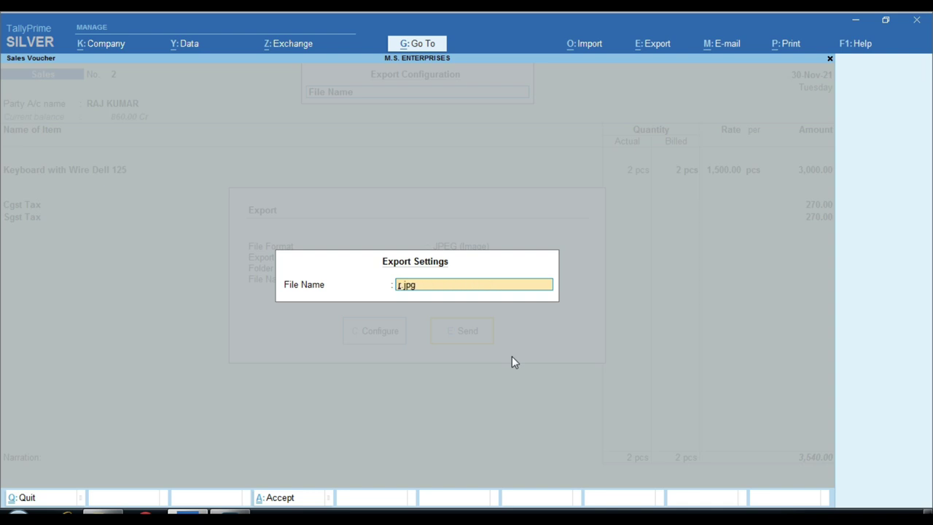
{"action": "type", "text": "ajkumar bill no2"}
{"action": "key", "text": "Return"}
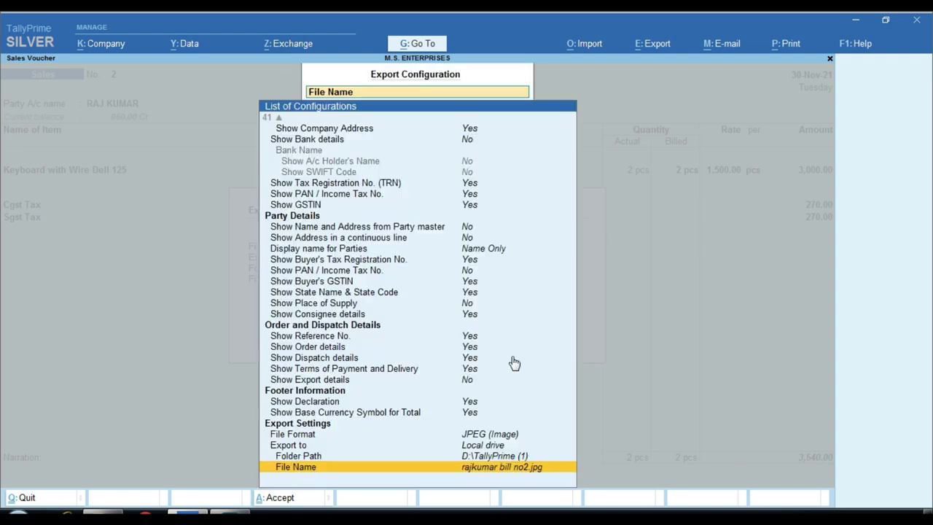
Accept the export configuration and export the sales voucher as a JPEG image to the local drive
{"action": "key", "text": "ctrl+a"}
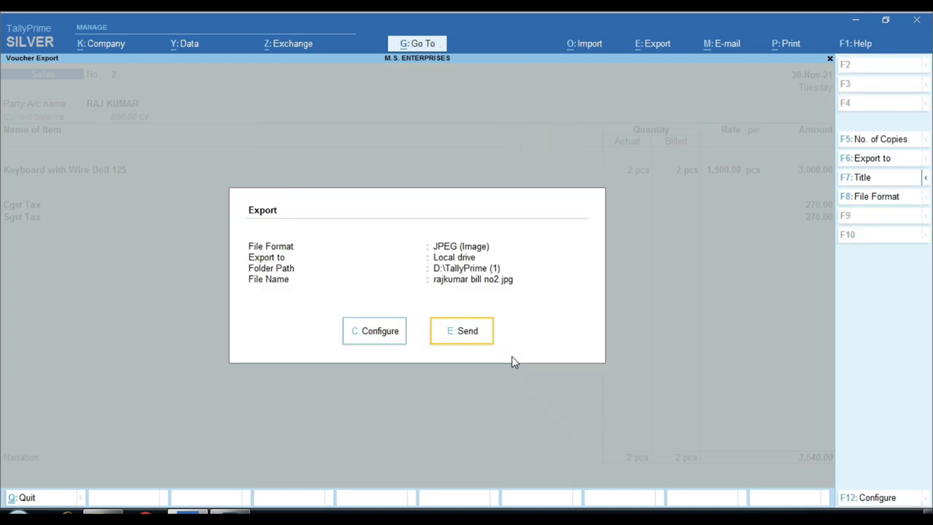
{"action": "key", "text": "ctrl"}
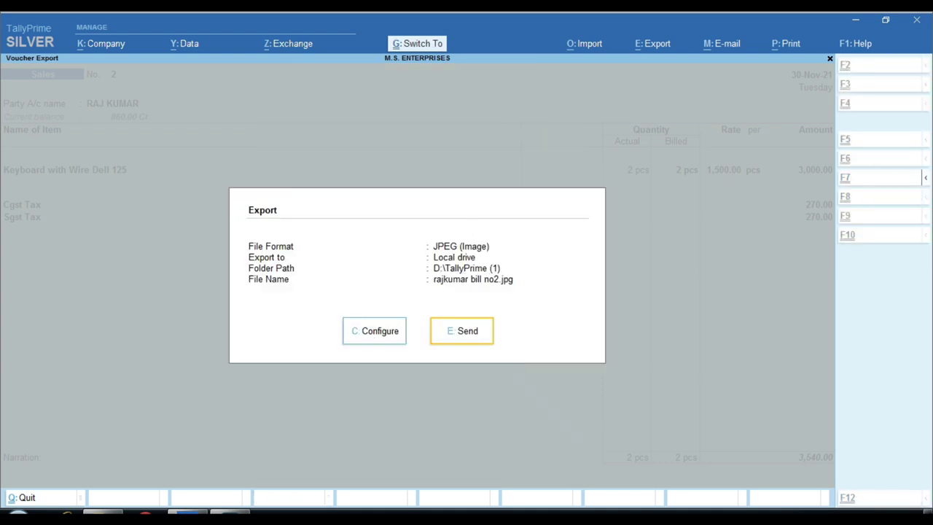
{"action": "left_click_drag", "start_coordinate": [379, 199], "coordinate": [530, 238]}
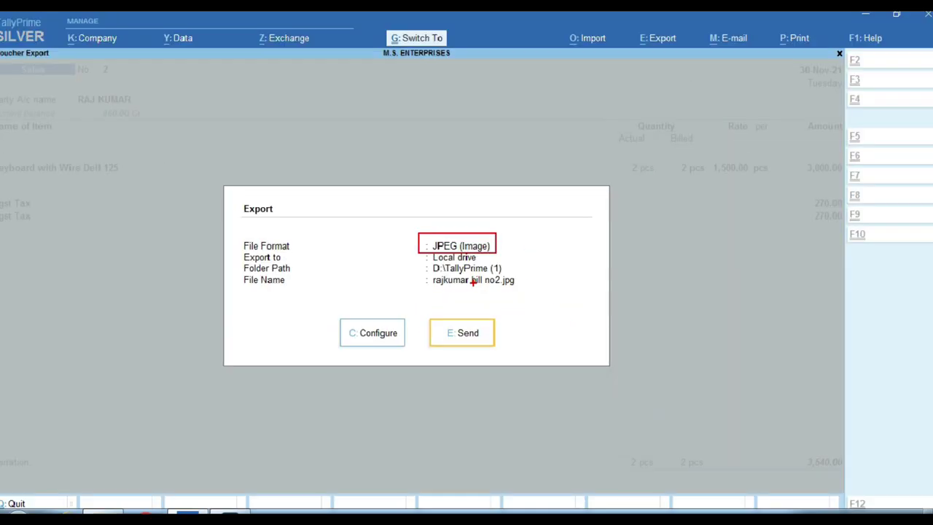
{"action": "left_click", "coordinate": [484, 391]}
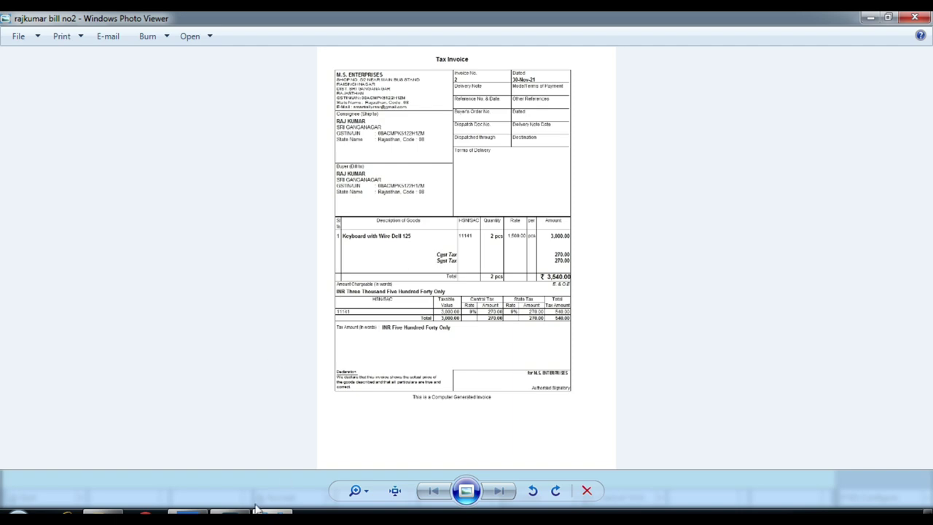
Switch back to TallyPrime, quit the sales voucher and open receipt voucher 4 dated 2-Dec-21 from the Day Book
{"action": "left_click", "coordinate": [207, 510]}
{"action": "key", "text": "Escape"}
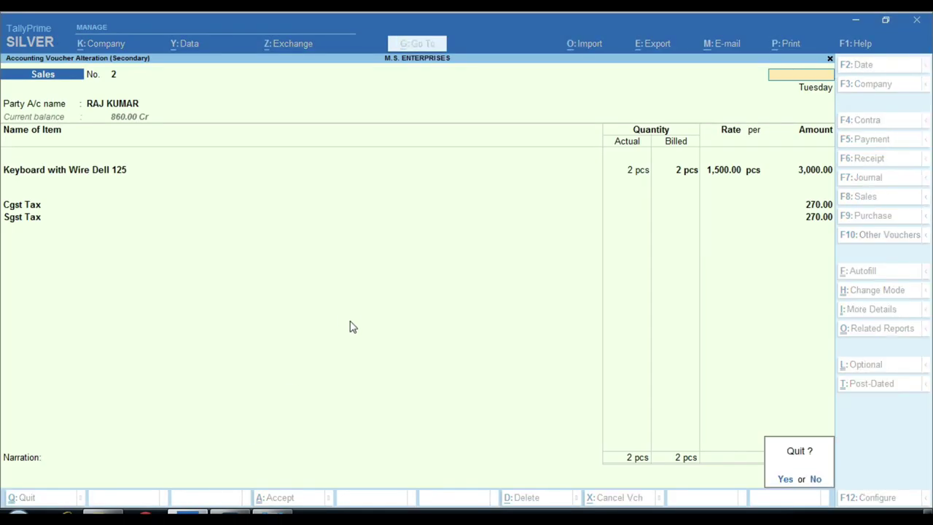
{"action": "key", "text": "y"}
{"action": "key", "text": "Down"}
{"action": "key", "text": "Down"}
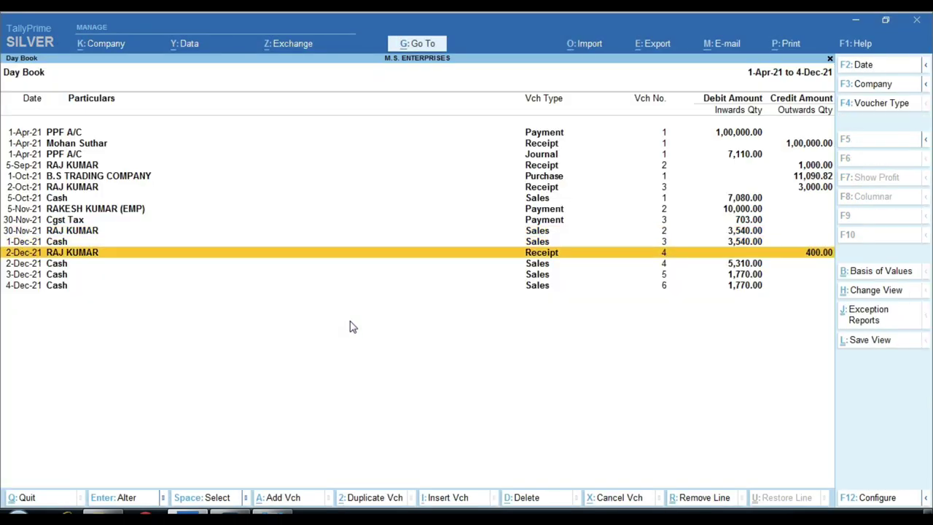
{"action": "key", "text": "Return"}
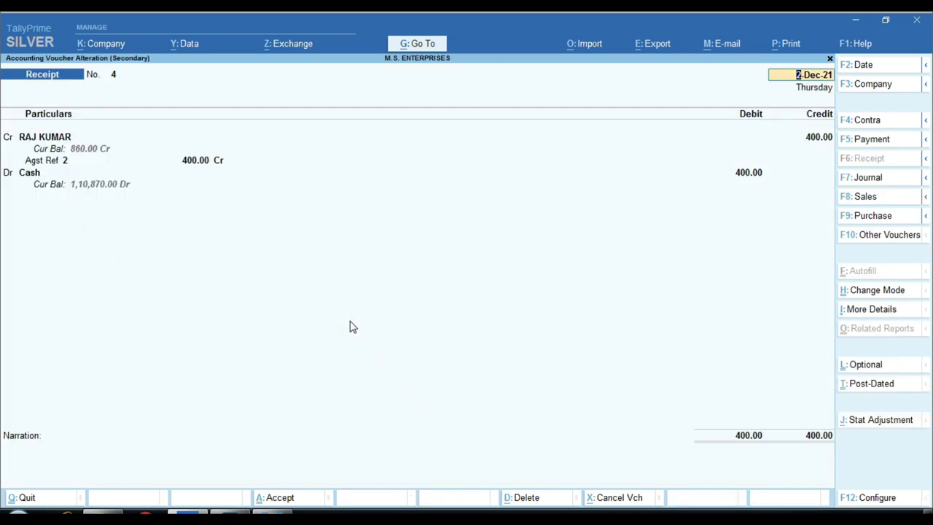
{"action": "key", "text": "ctrl"}
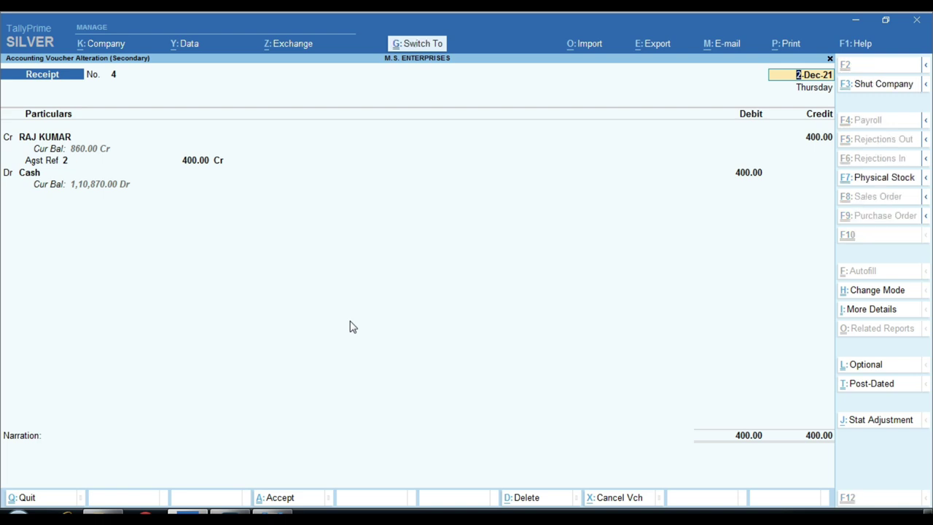
{"action": "key", "text": "ctrl+e"}
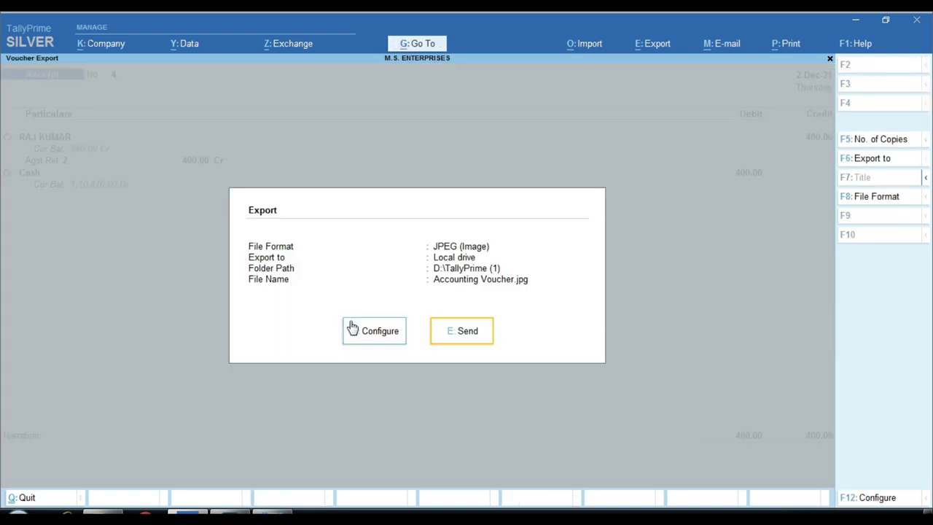
{"action": "key", "text": "Escape"}
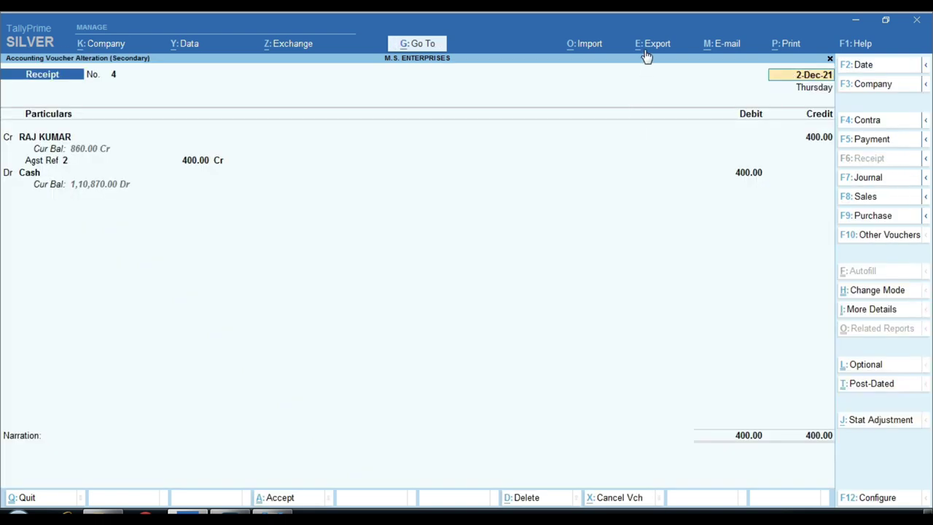
Open the export configuration of the current receipt voucher and bring up the available file formats
{"action": "left_click", "coordinate": [646, 56]}
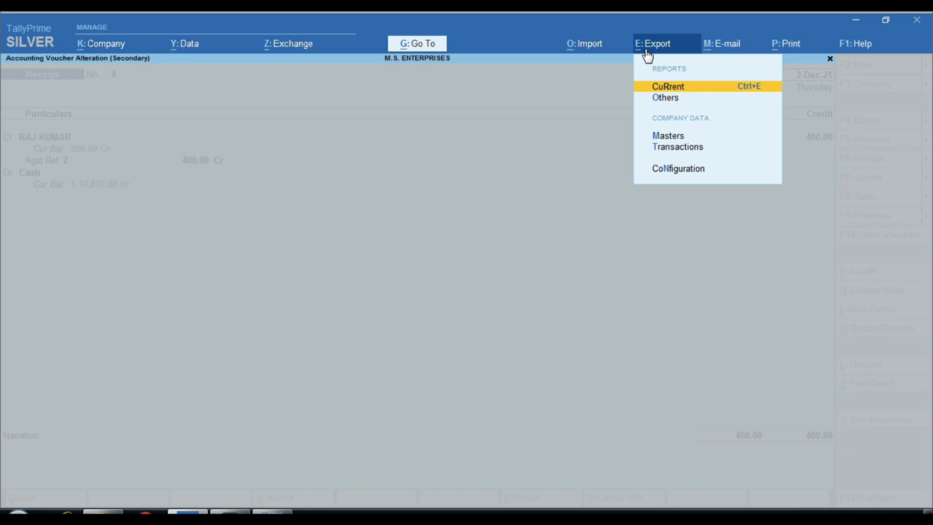
{"action": "key", "text": "Return"}
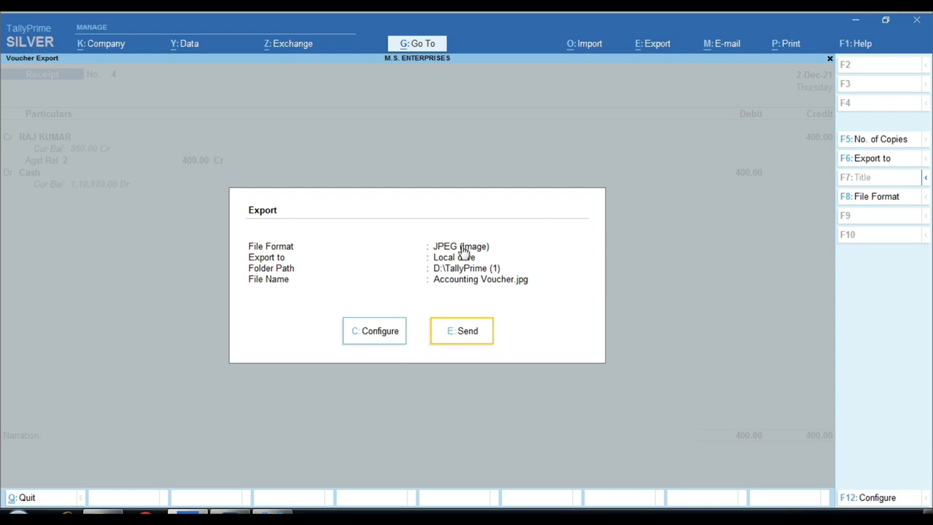
{"action": "left_click", "coordinate": [374, 334]}
{"action": "key", "text": "Down"}
{"action": "key", "text": "Down"}
{"action": "key", "text": "Down"}
{"action": "key", "text": "Down"}
{"action": "key", "text": "Down"}
{"action": "key", "text": "Down"}
{"action": "key", "text": "Down"}
{"action": "key", "text": "Down"}
{"action": "key", "text": "Down"}
{"action": "key", "text": "Down"}
{"action": "key", "text": "Down"}
{"action": "key", "text": "Down"}
{"action": "key", "text": "Down"}
{"action": "key", "text": "Down"}
{"action": "key", "text": "Down"}
{"action": "key", "text": "Down"}
{"action": "key", "text": "Down"}
{"action": "key", "text": "Down"}
{"action": "key", "text": "Down"}
{"action": "key", "text": "Down"}
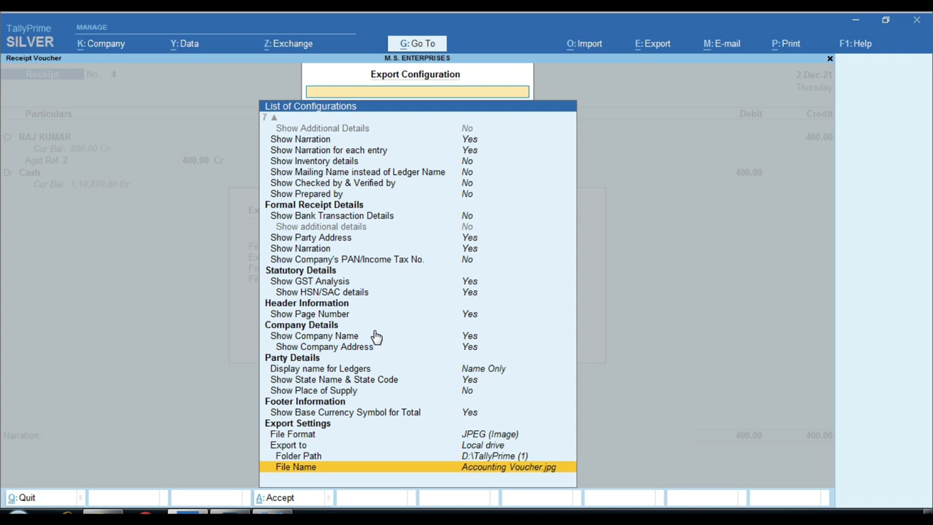
{"action": "left_click", "coordinate": [503, 435]}
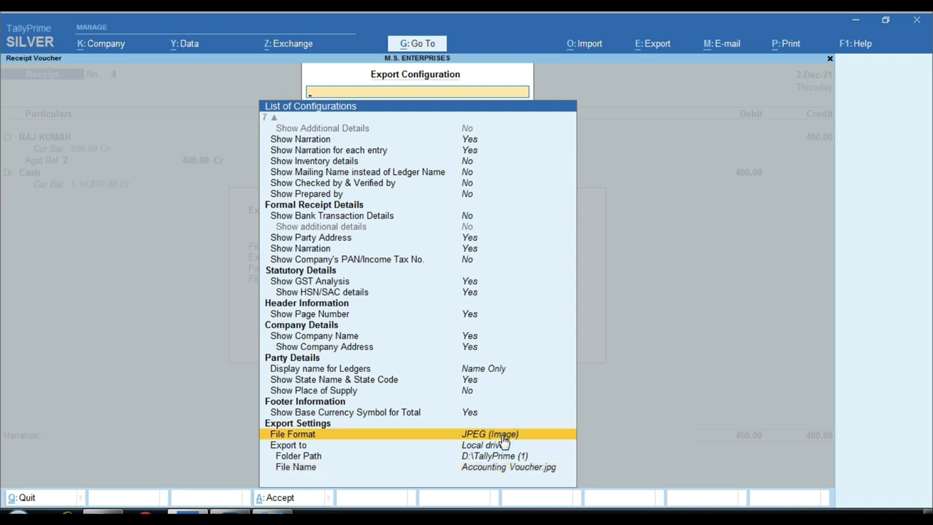
{"action": "left_click", "coordinate": [503, 435]}
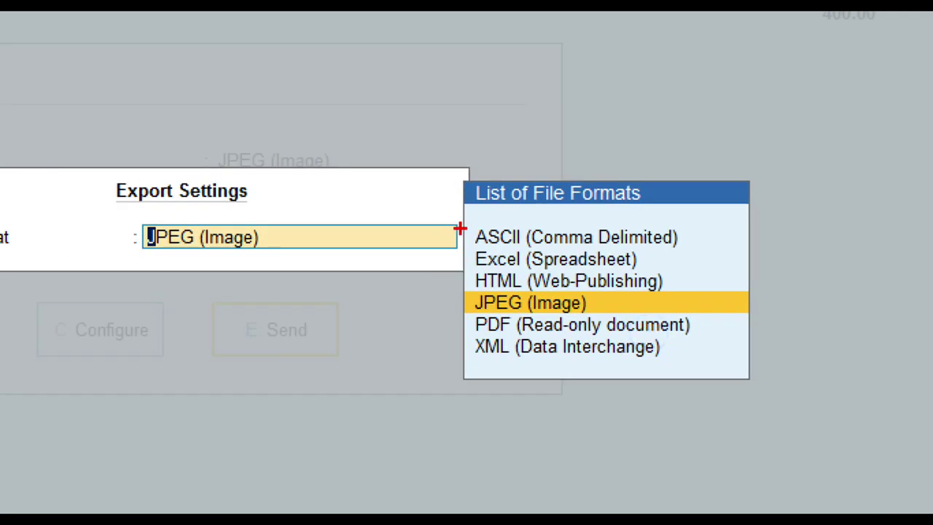
{"action": "left_click_drag", "start_coordinate": [442, 164], "coordinate": [781, 402]}
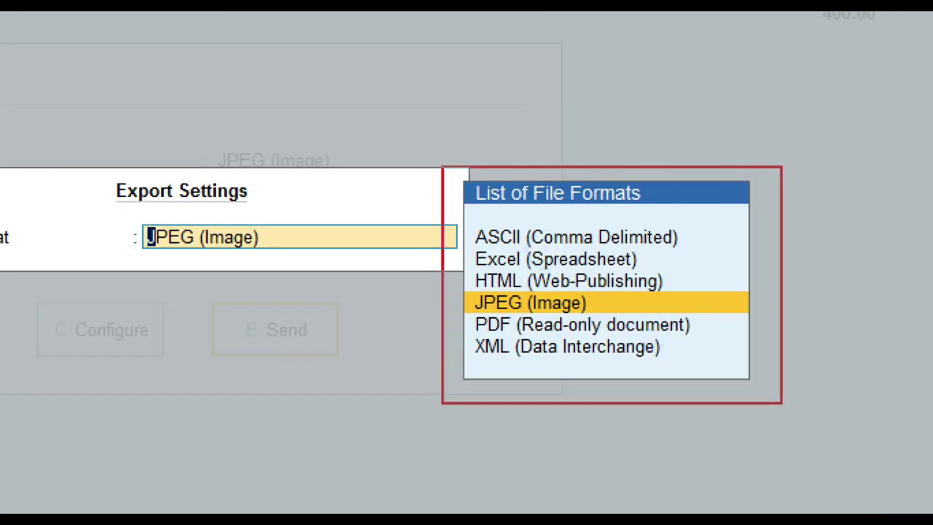